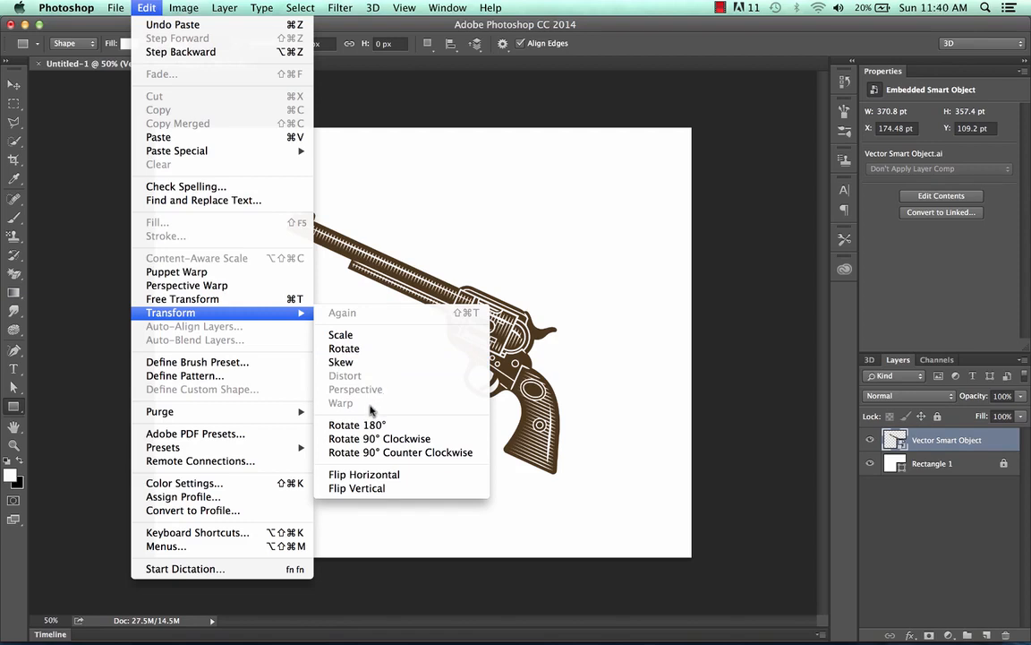
Rasterize the Vector Smart Object layer holding the revolver artwork.
{"action": "left_click", "coordinate": [985, 447]}
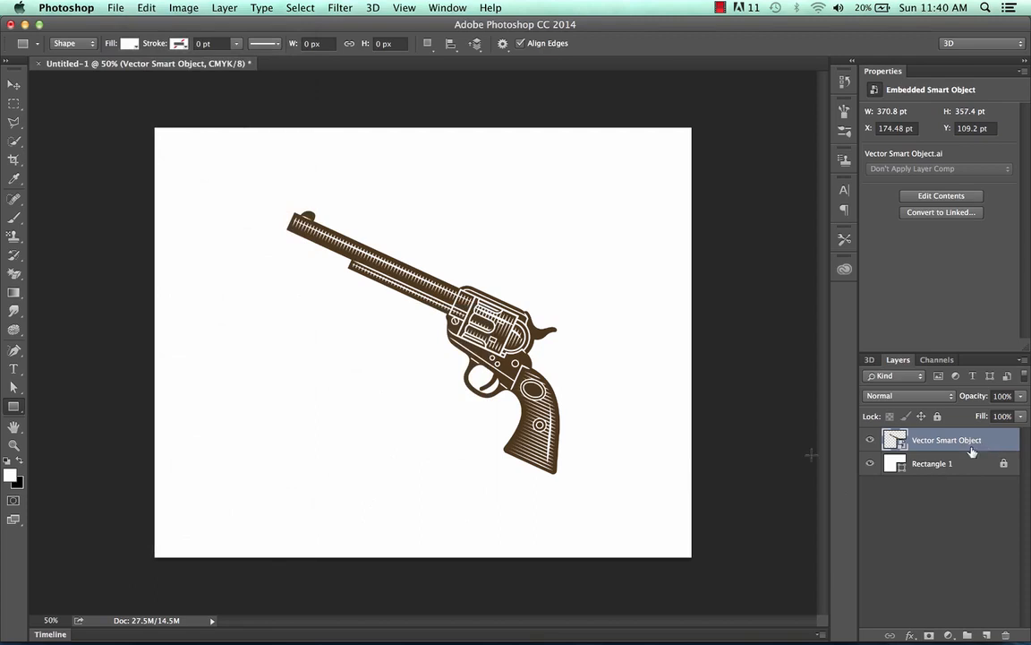
{"action": "left_click", "coordinate": [13, 84]}
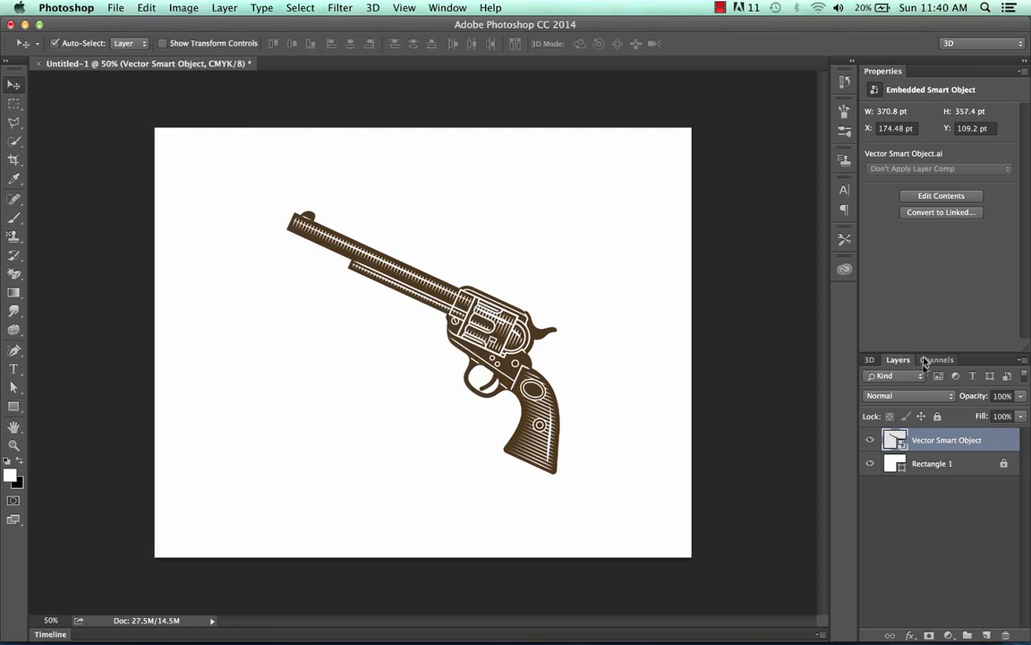
{"action": "right_click", "coordinate": [989, 442]}
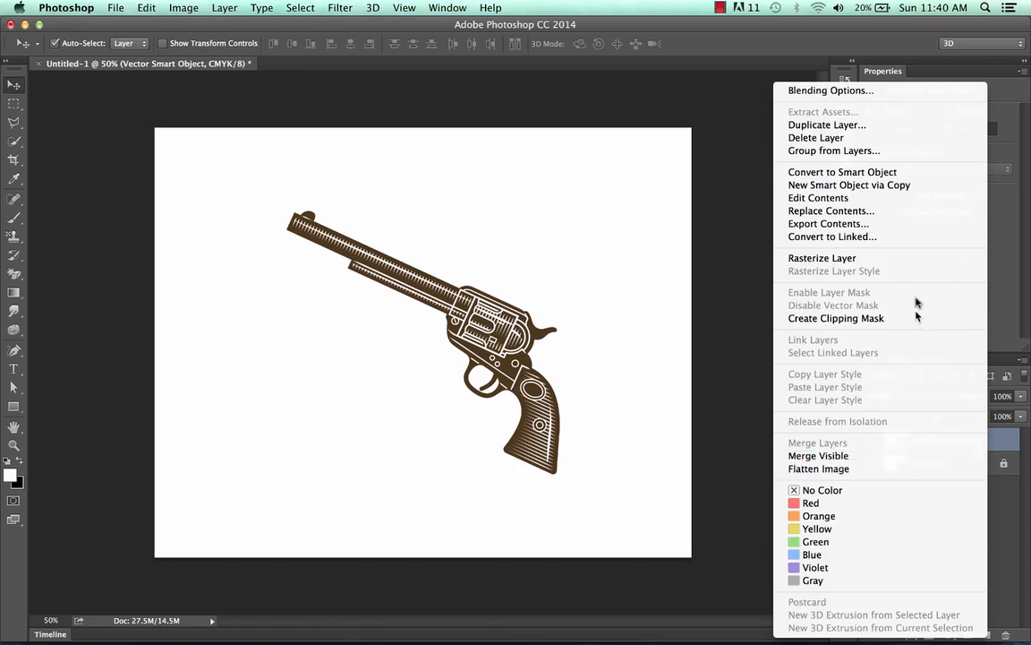
{"action": "left_click", "coordinate": [910, 260]}
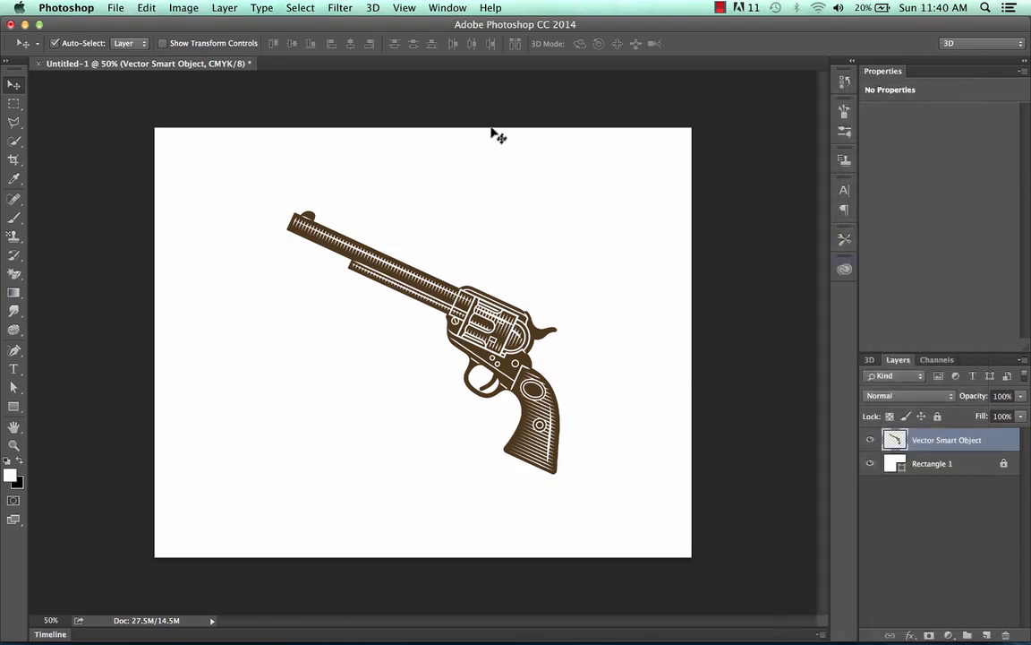
{"action": "left_click", "coordinate": [181, 7]}
{"action": "mouse_move", "coordinate": [146, 7]}
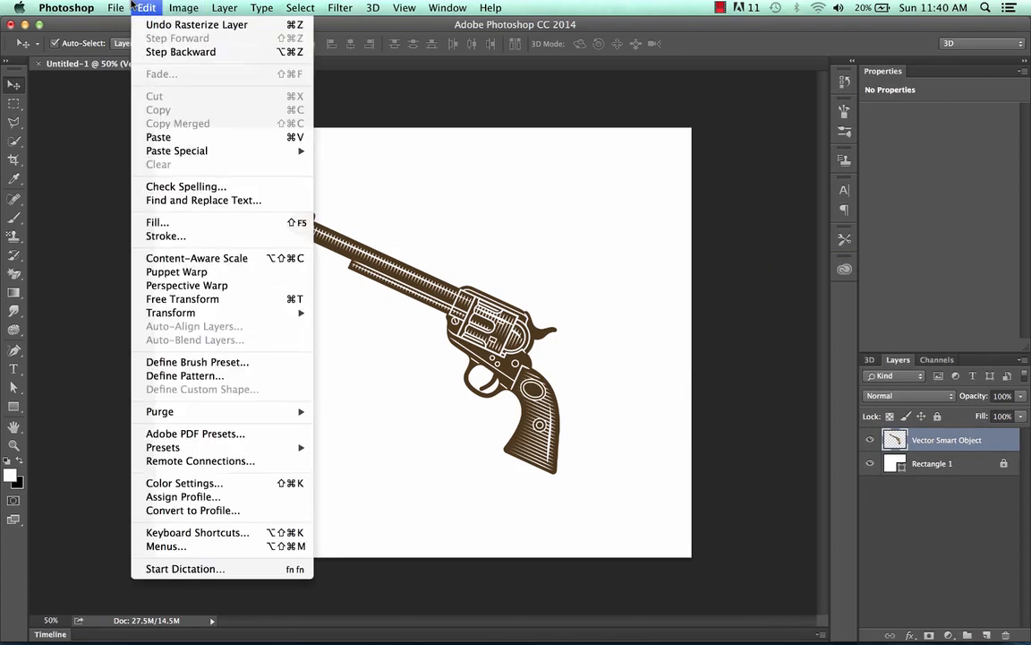
{"action": "mouse_move", "coordinate": [221, 315]}
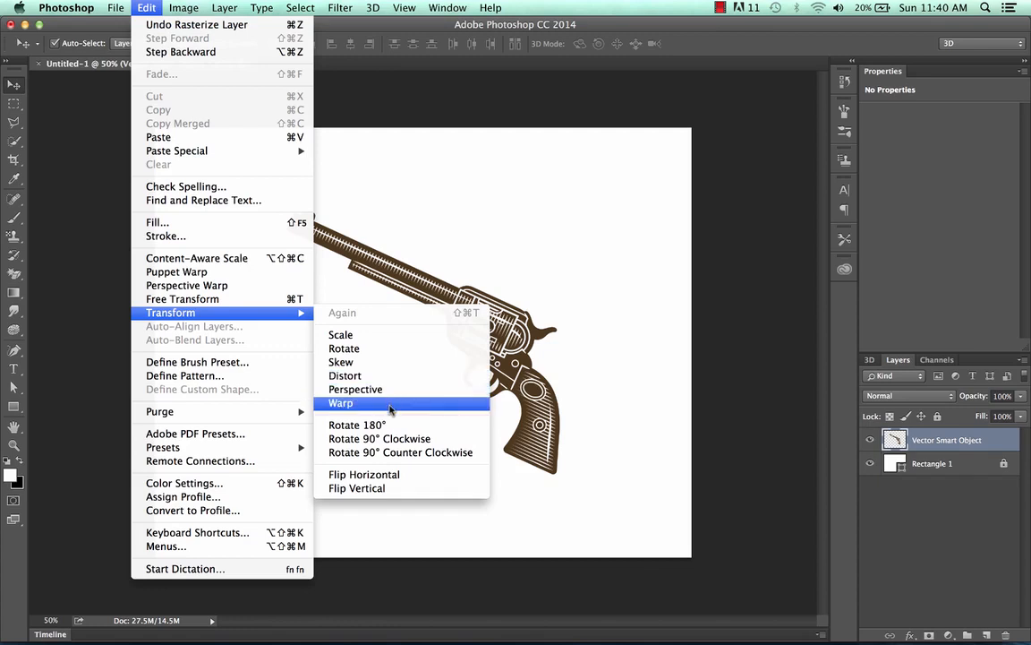
{"action": "left_click", "coordinate": [1005, 455]}
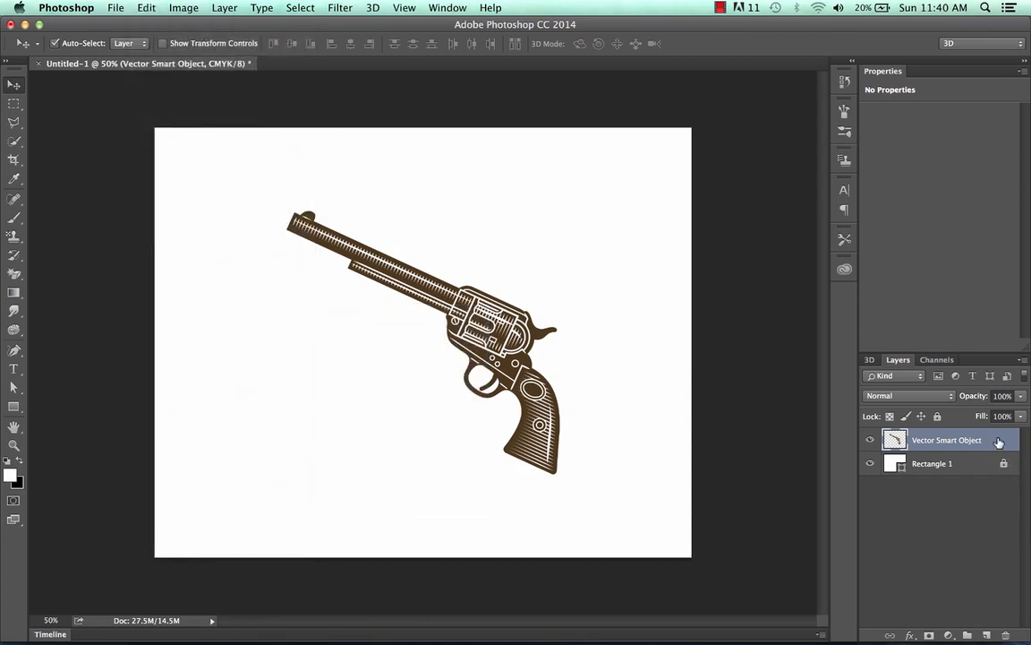
{"action": "right_click", "coordinate": [1000, 442]}
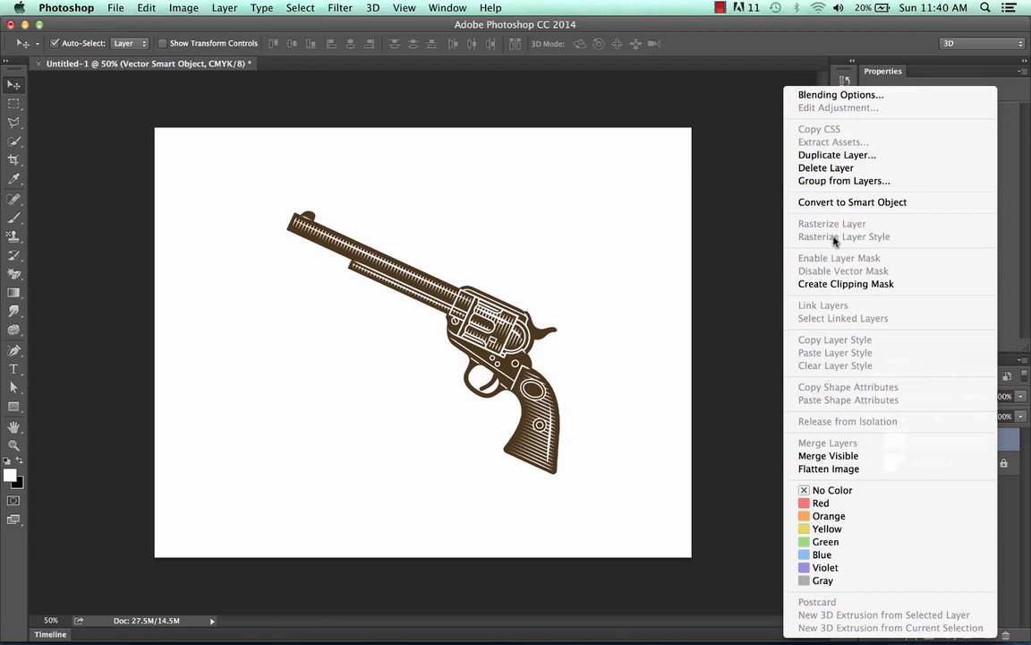
{"action": "left_click", "coordinate": [648, 225]}
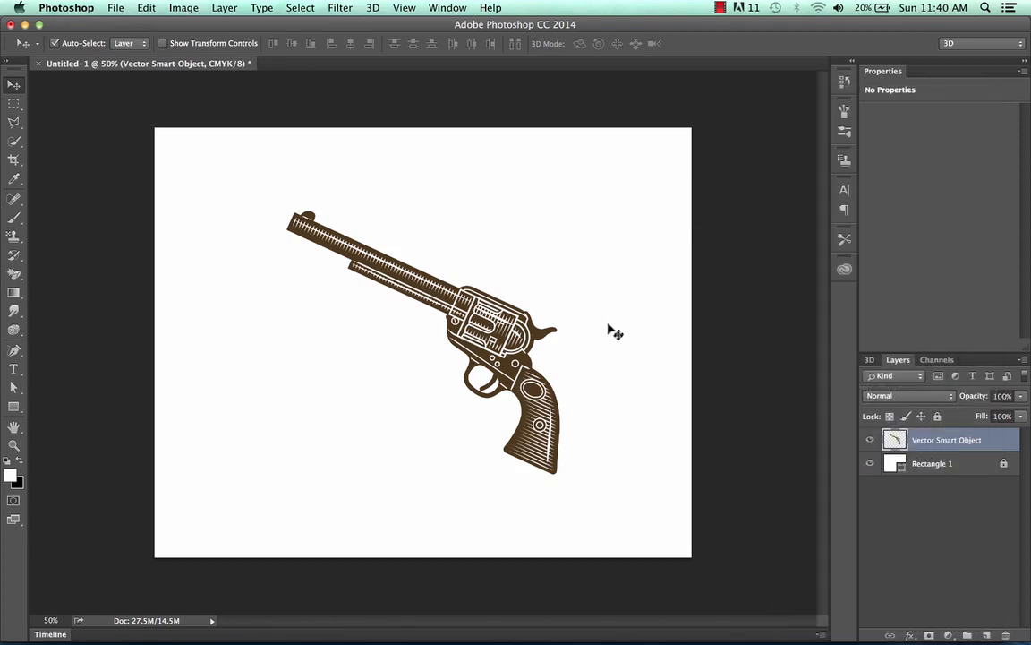
Try stretching the revolver's height with the Scale transform and undo that stretch.
{"action": "left_click", "coordinate": [148, 7]}
{"action": "mouse_move", "coordinate": [190, 313]}
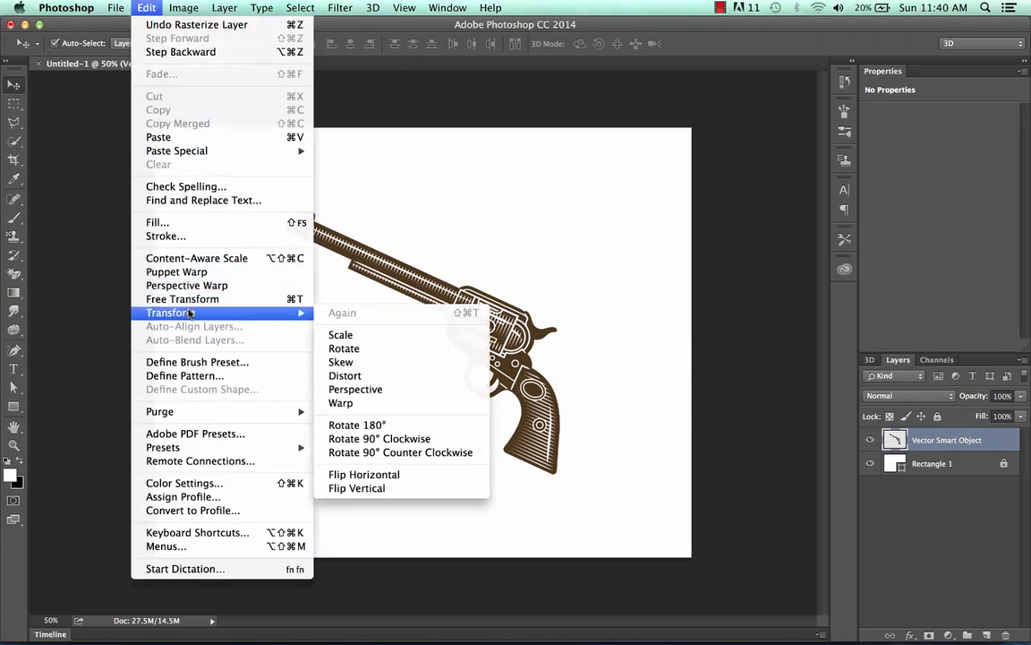
{"action": "left_click", "coordinate": [355, 336]}
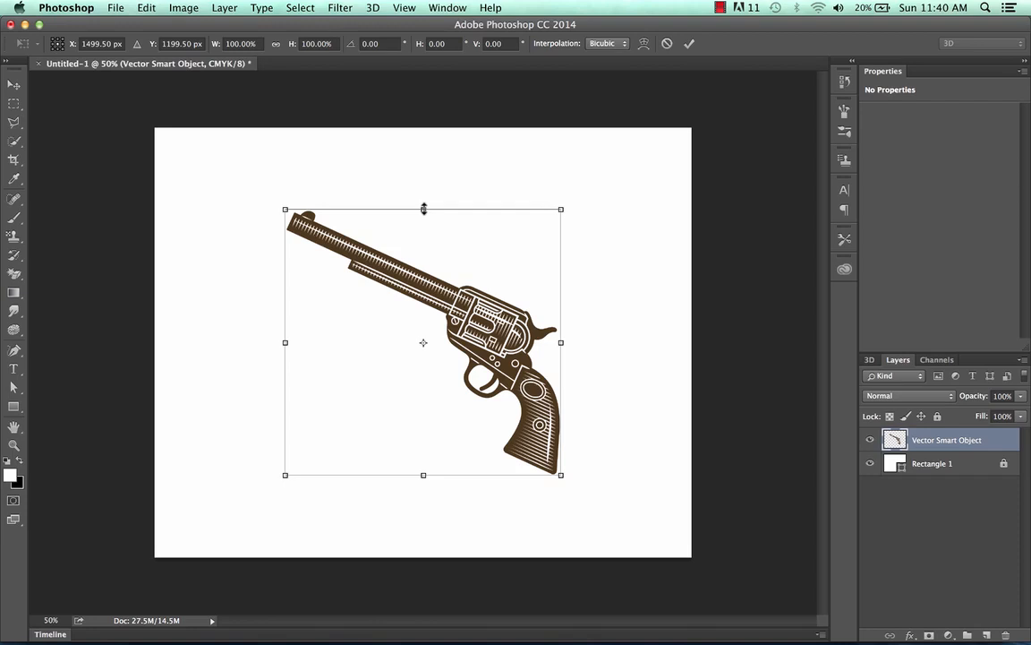
{"action": "left_click_drag", "start_coordinate": [424, 208], "coordinate": [431, 179]}
{"action": "key", "text": "super+z"}
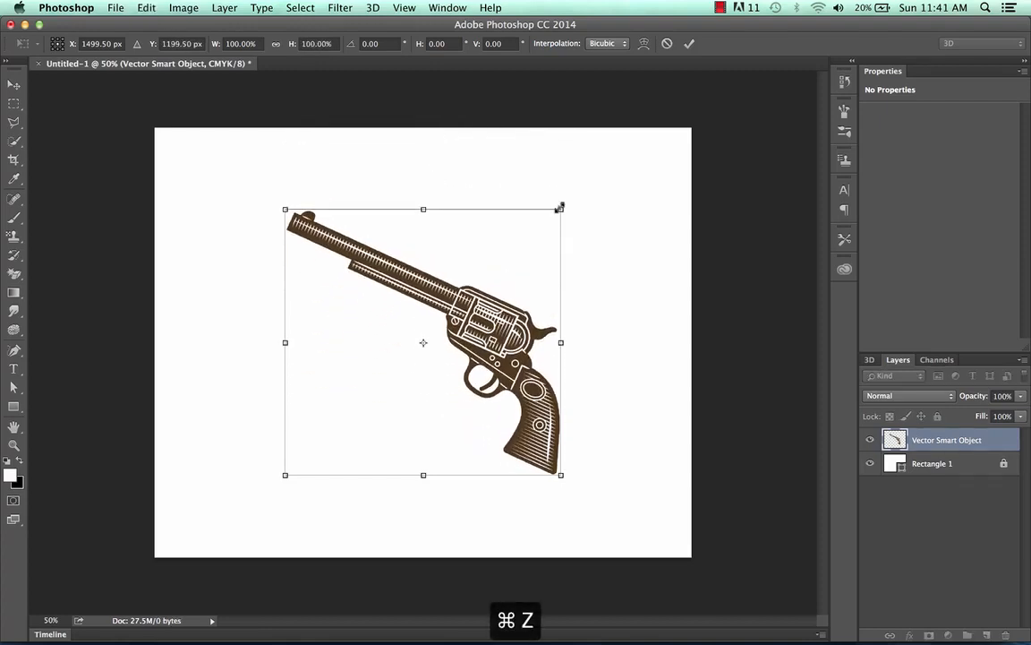
Scale the revolver unevenly from its corners to about 102% width and 65% height.
{"action": "left_click_drag", "start_coordinate": [561, 208], "coordinate": [596, 208]}
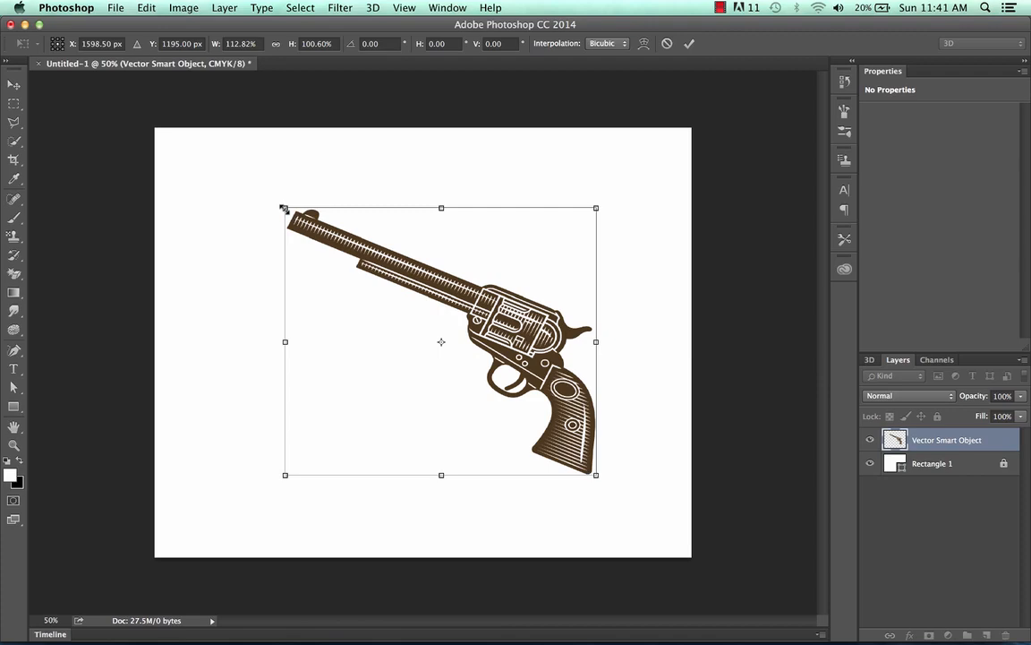
{"action": "left_click_drag", "start_coordinate": [284, 209], "coordinate": [320, 258]}
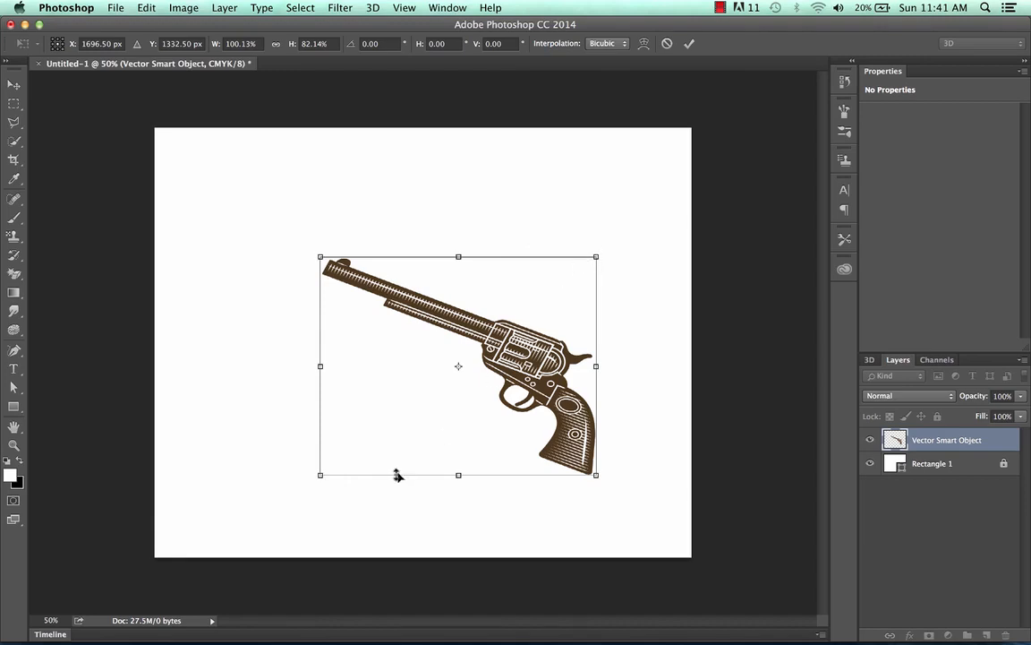
{"action": "left_click_drag", "start_coordinate": [321, 474], "coordinate": [316, 430]}
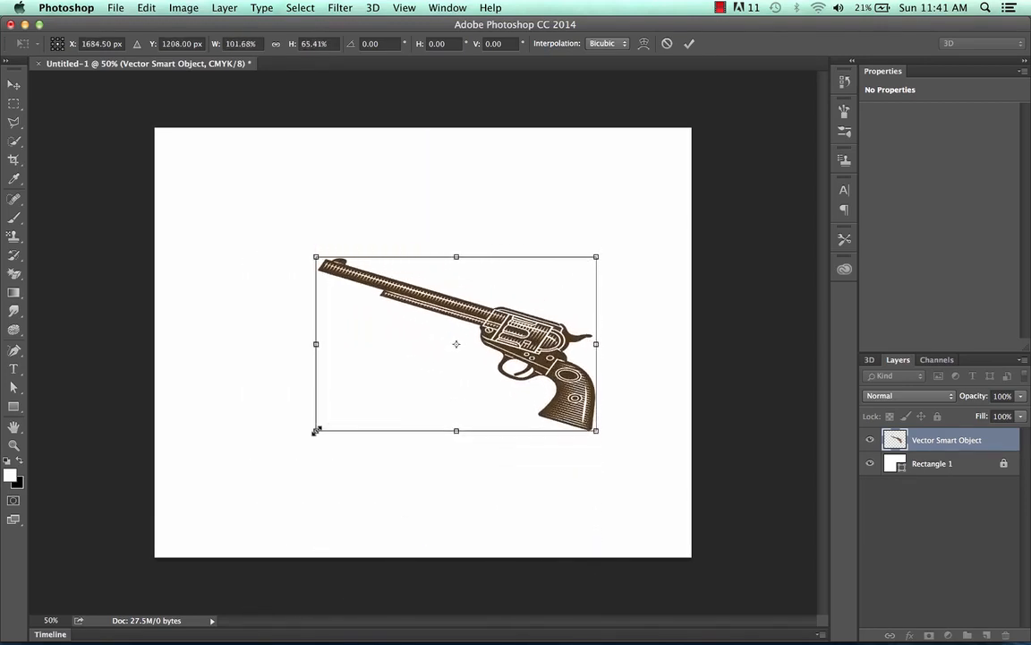
Undo the uneven scaling and leave the transform so the revolver layer is back to its original shape.
{"action": "key", "text": "super+alt+z"}
{"action": "key", "text": "super+z"}
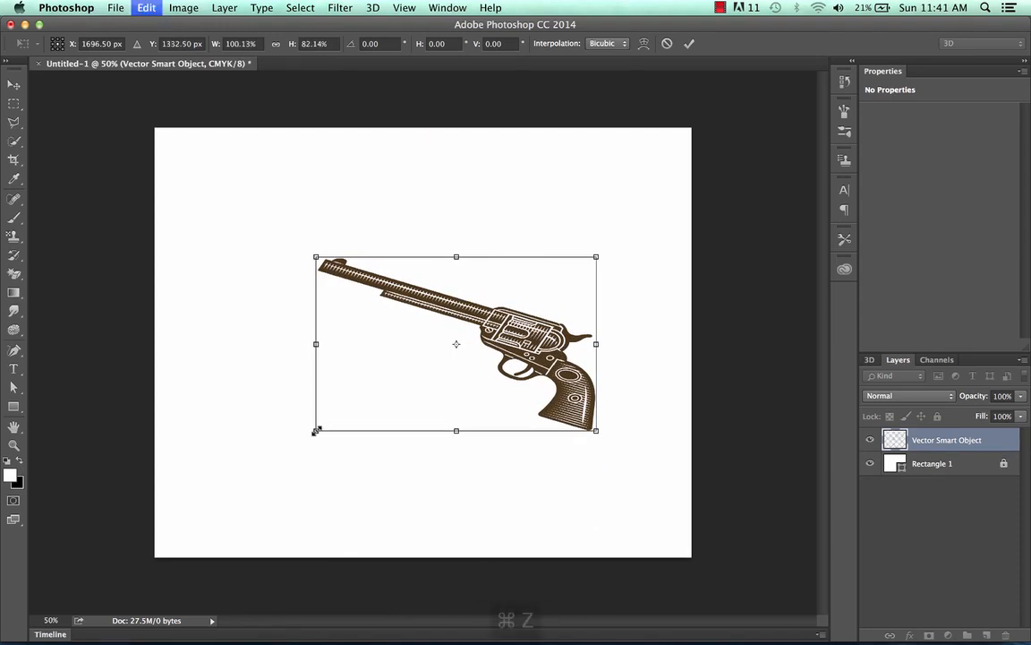
{"action": "key", "text": "super+alt+z"}
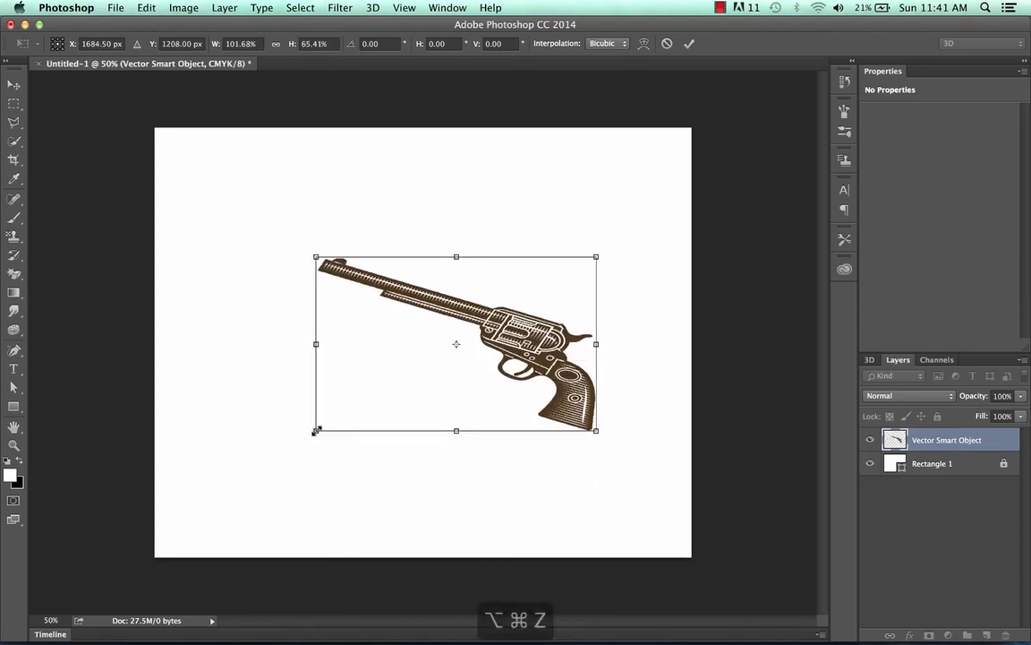
{"action": "key", "text": "super+alt+z"}
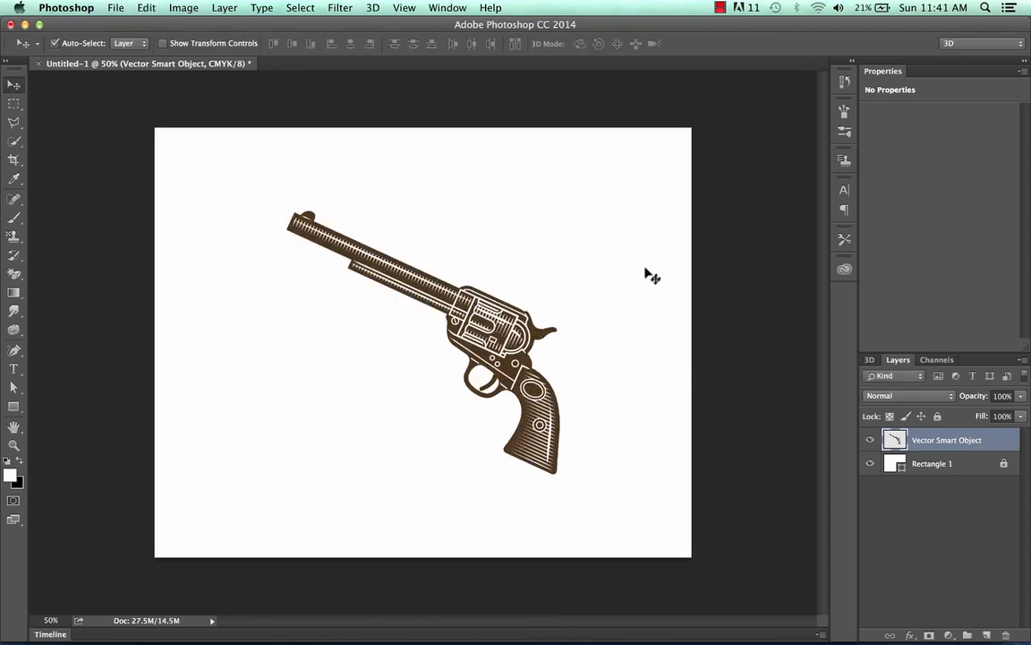
Scale the revolver down proportionally to about 97% from its lower-right corner with the Scale transform.
{"action": "left_click", "coordinate": [146, 8]}
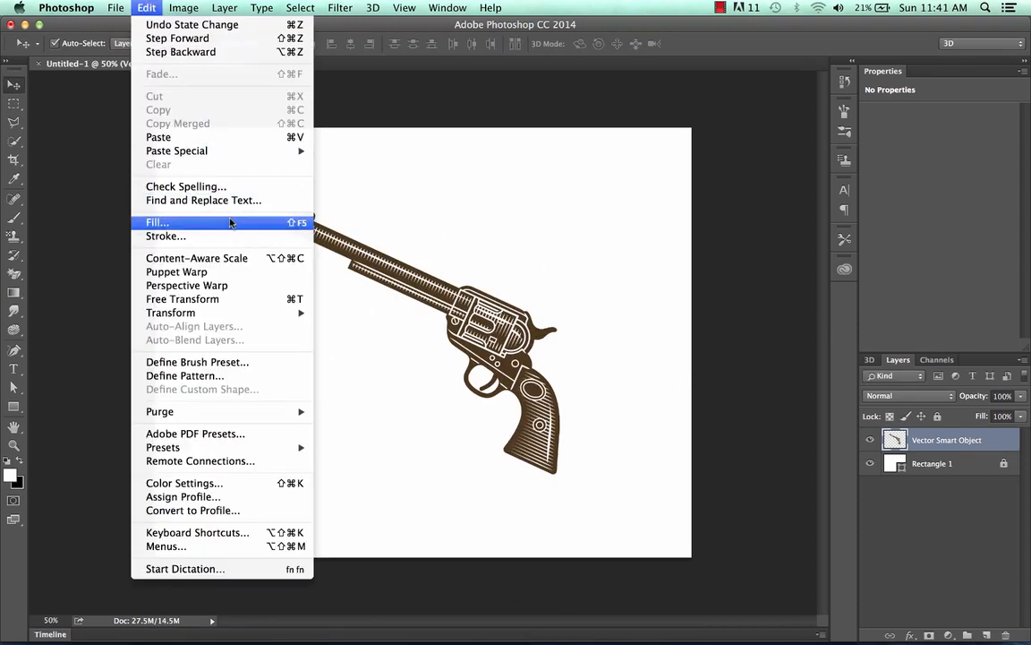
{"action": "mouse_move", "coordinate": [286, 312]}
{"action": "left_click", "coordinate": [341, 335]}
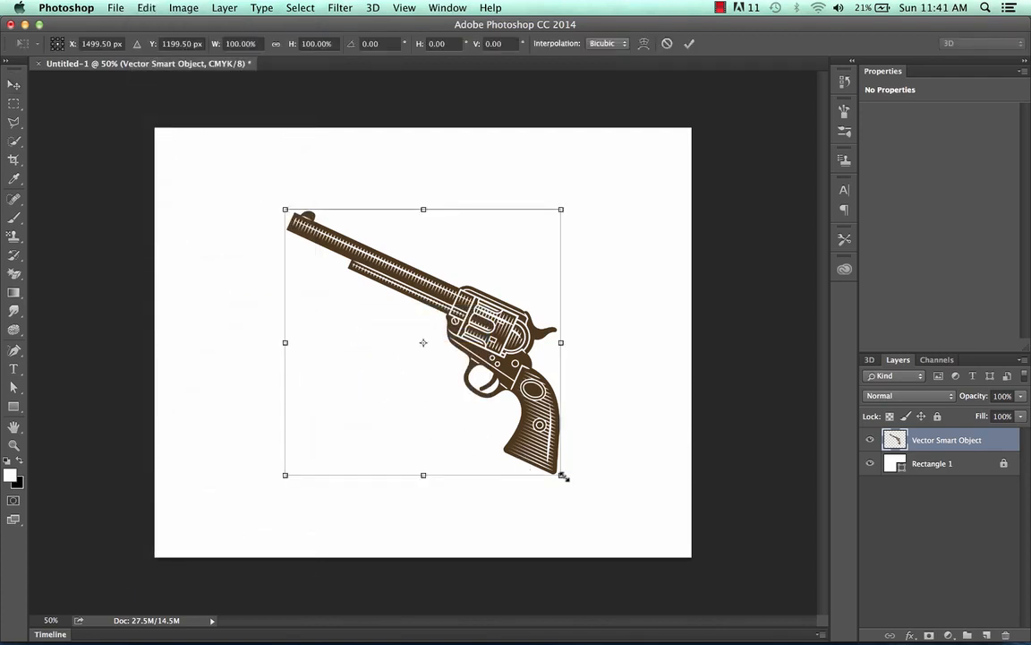
{"action": "left_click_drag", "start_coordinate": [564, 478], "coordinate": [544, 489]}
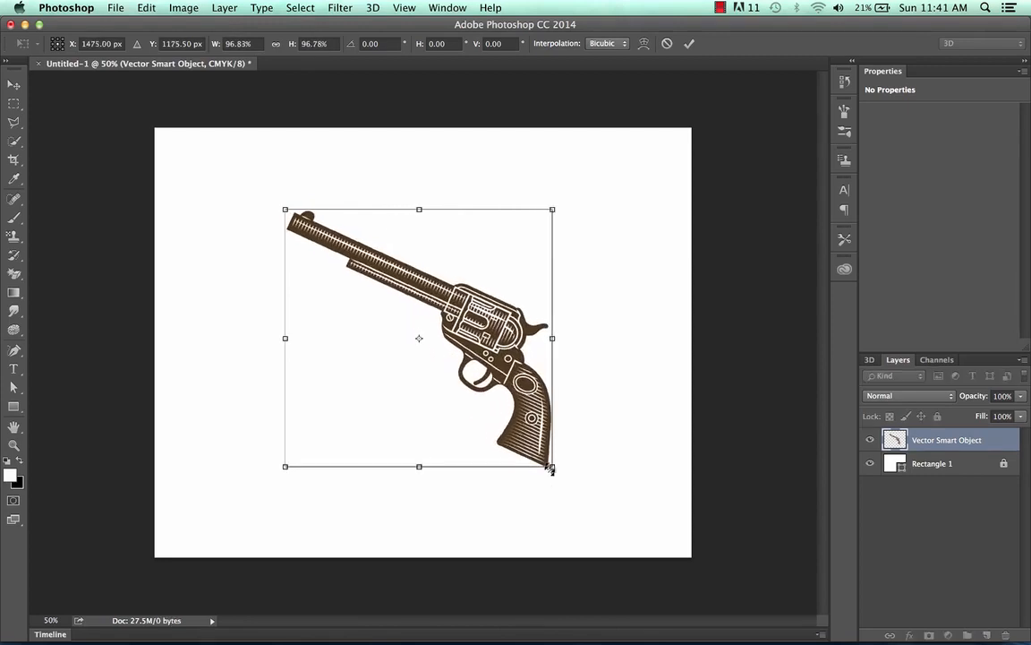
Try rotating the revolver around its centre with the Rotate transform.
{"action": "left_click", "coordinate": [178, 10]}
{"action": "left_click", "coordinate": [468, 187]}
{"action": "left_click", "coordinate": [145, 7]}
{"action": "mouse_move", "coordinate": [224, 312]}
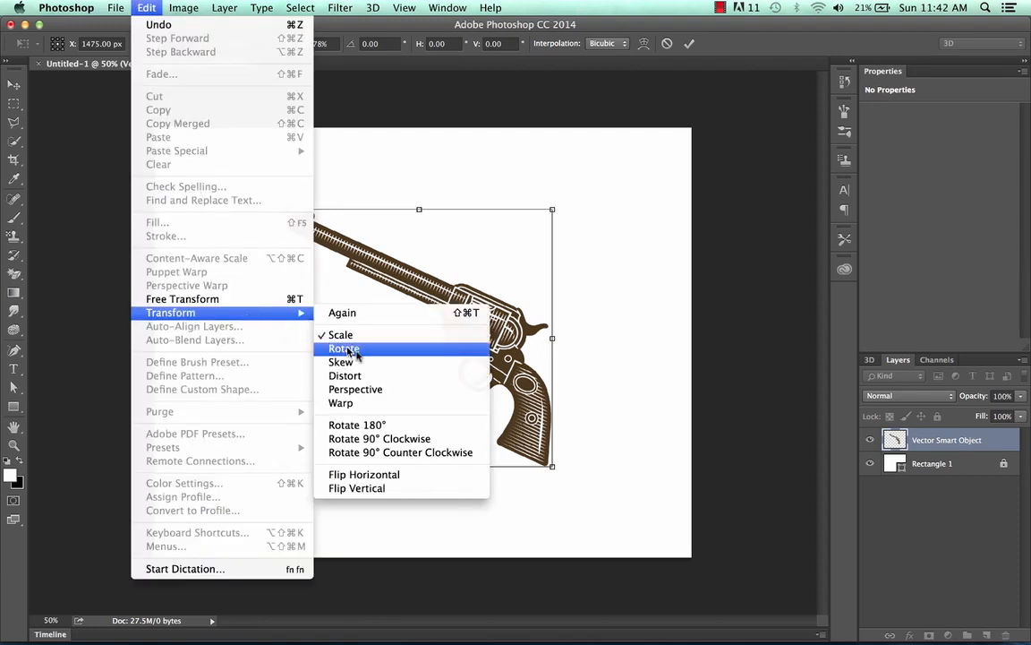
{"action": "left_click", "coordinate": [347, 350]}
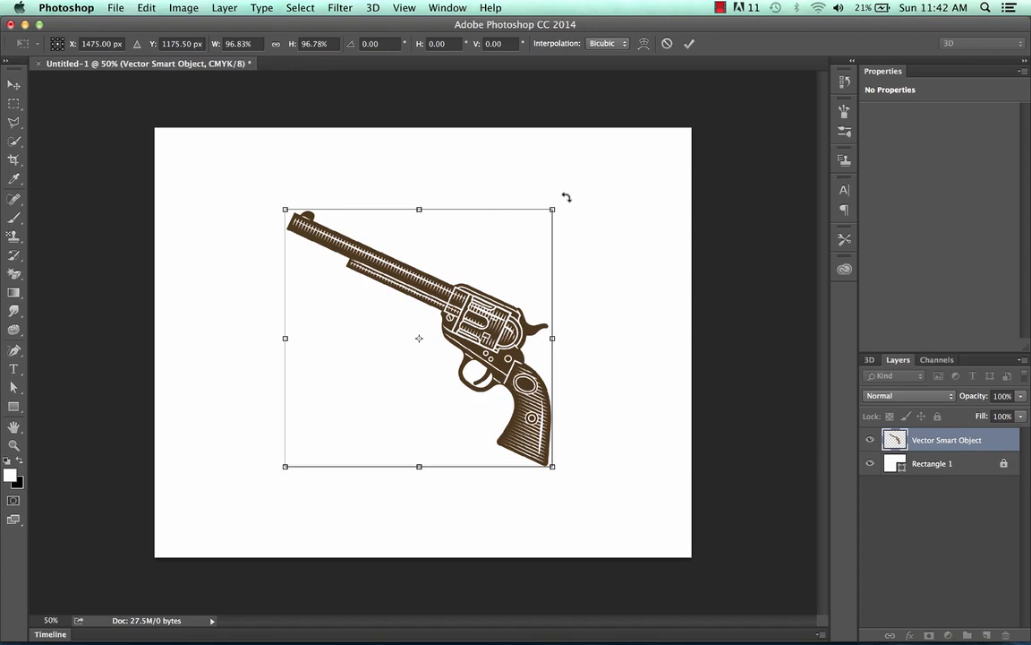
{"action": "left_click_drag", "start_coordinate": [566, 196], "coordinate": [487, 283]}
{"action": "left_click_drag", "start_coordinate": [570, 207], "coordinate": [543, 245]}
Skew the revolver by moving its bounding box's upper-right corner inward and shifting the right edge slightly upward.
{"action": "left_click", "coordinate": [146, 7]}
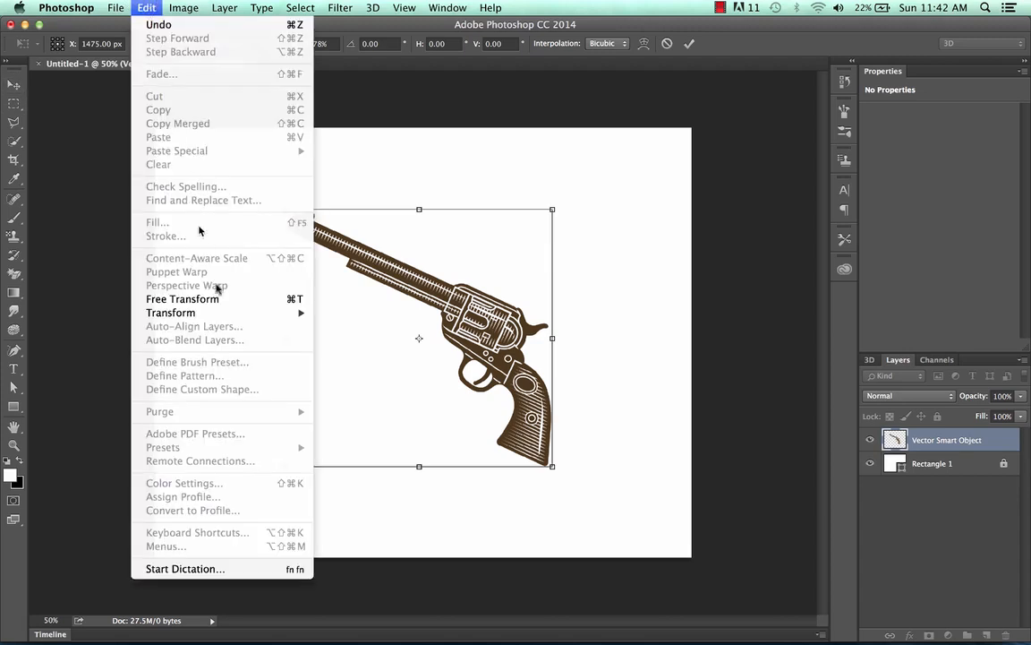
{"action": "mouse_move", "coordinate": [224, 312]}
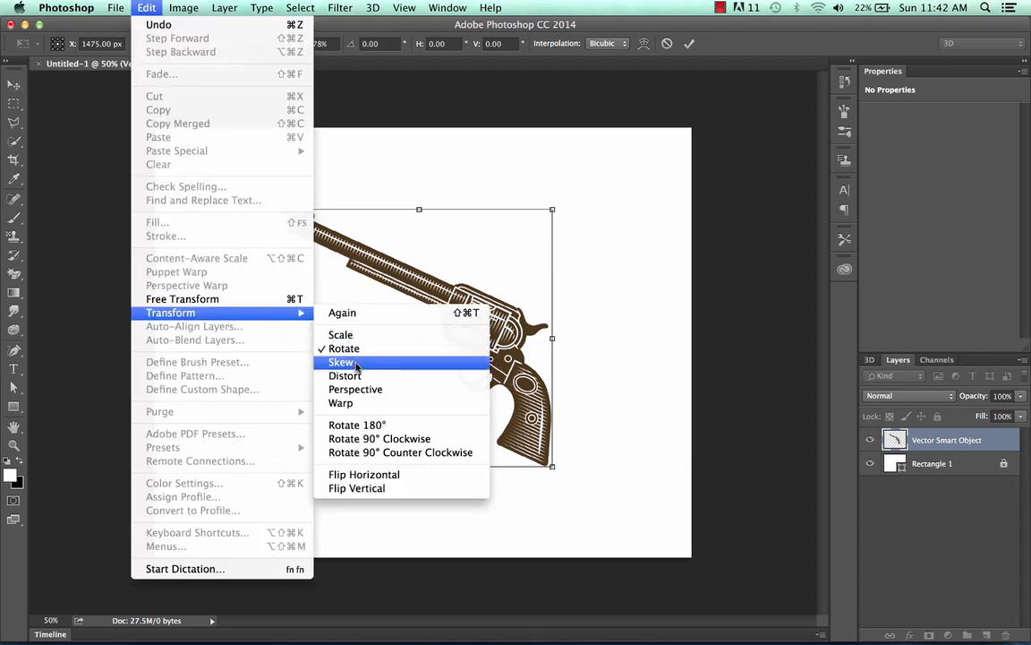
{"action": "left_click", "coordinate": [472, 362]}
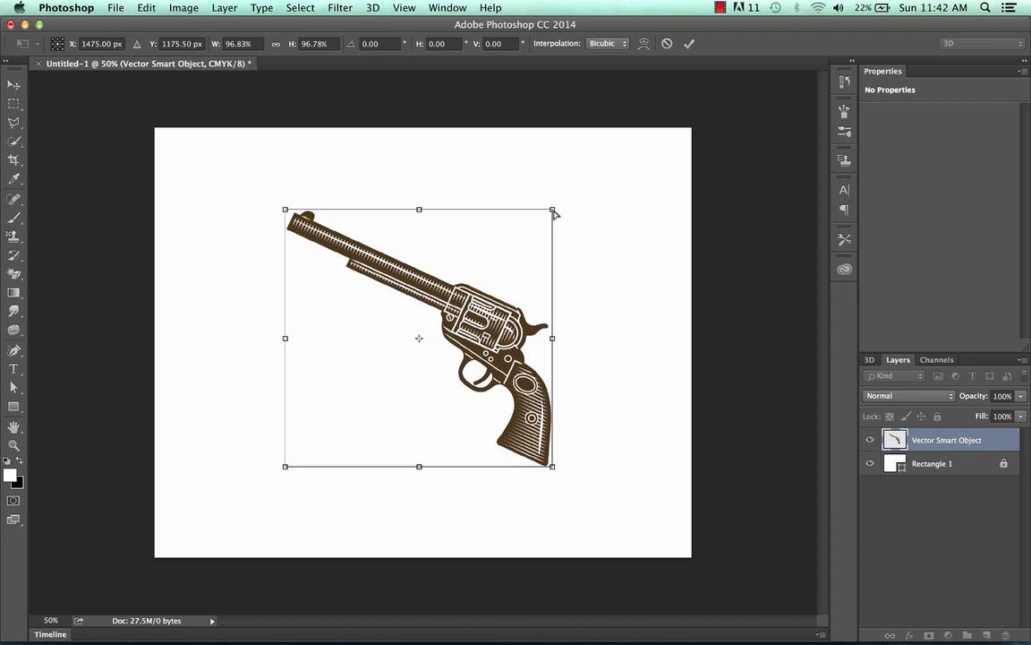
{"action": "left_click_drag", "start_coordinate": [555, 212], "coordinate": [531, 230]}
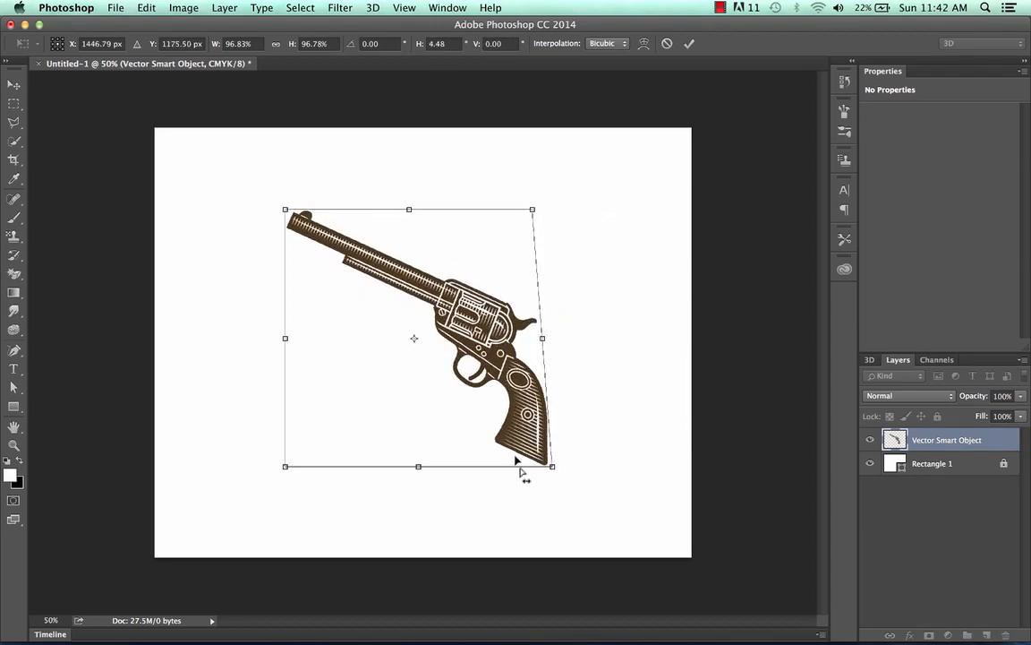
{"action": "left_click_drag", "start_coordinate": [544, 343], "coordinate": [479, 468]}
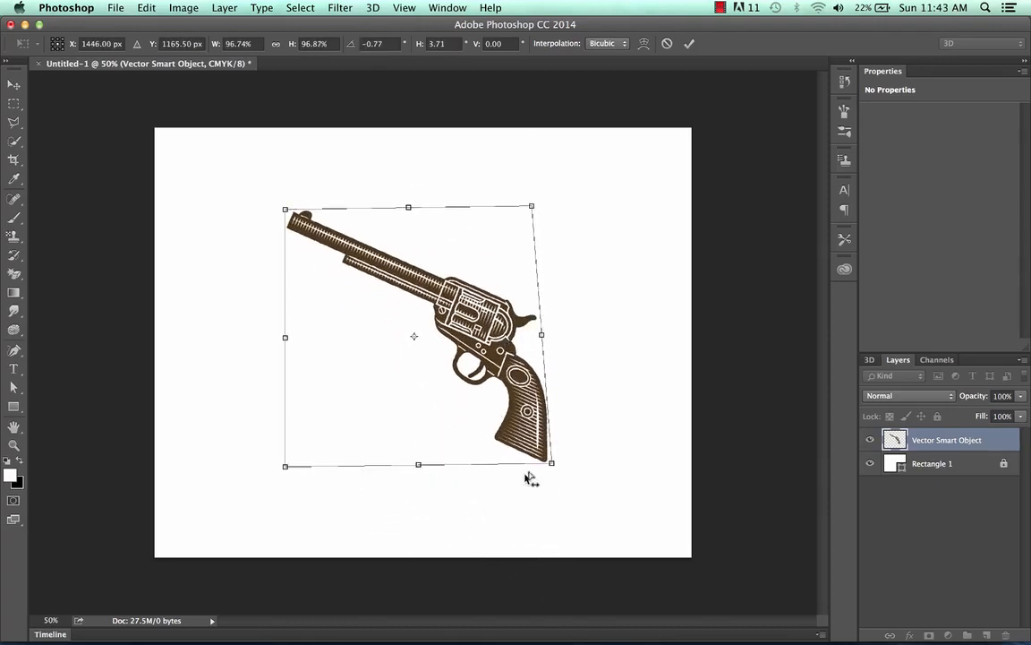
Try skewing the bounding box's lower-right corner and bottom edge, and undo the applied transform.
{"action": "left_click_drag", "start_coordinate": [553, 464], "coordinate": [523, 464]}
{"action": "left_click_drag", "start_coordinate": [523, 492], "coordinate": [559, 463]}
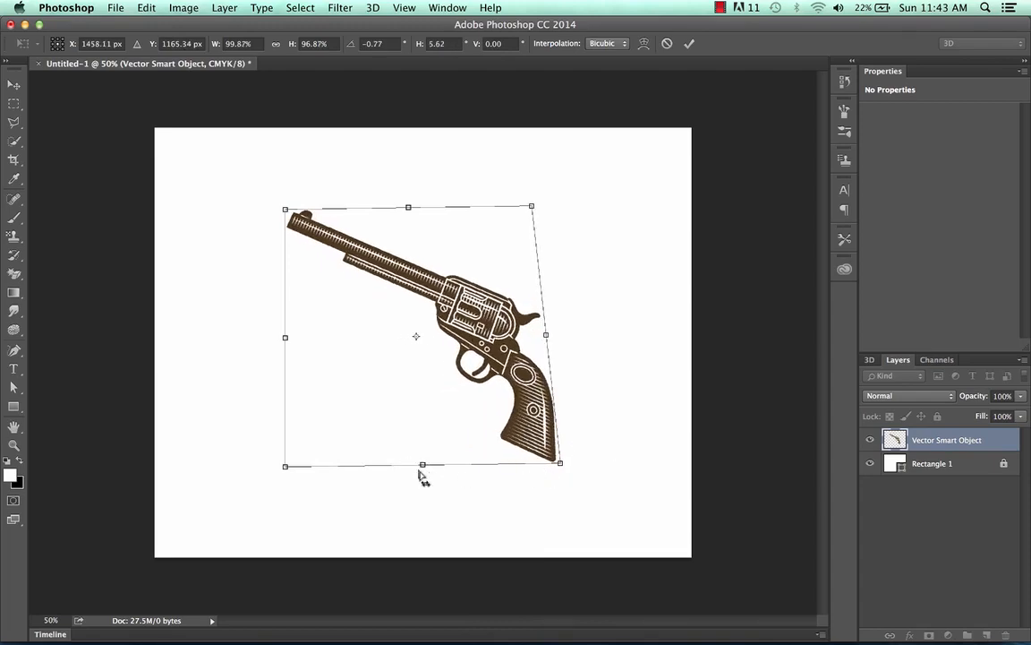
{"action": "mouse_move", "coordinate": [424, 468]}
{"action": "left_mouse_down"}
{"action": "mouse_move", "coordinate": [255, 434]}
{"action": "mouse_move", "coordinate": [410, 476]}
{"action": "mouse_move", "coordinate": [682, 489]}
{"action": "mouse_move", "coordinate": [416, 488]}
{"action": "mouse_move", "coordinate": [287, 451]}
{"action": "mouse_move", "coordinate": [534, 481]}
{"action": "mouse_move", "coordinate": [413, 481]}
{"action": "left_mouse_up"}
{"action": "key", "text": "Return"}
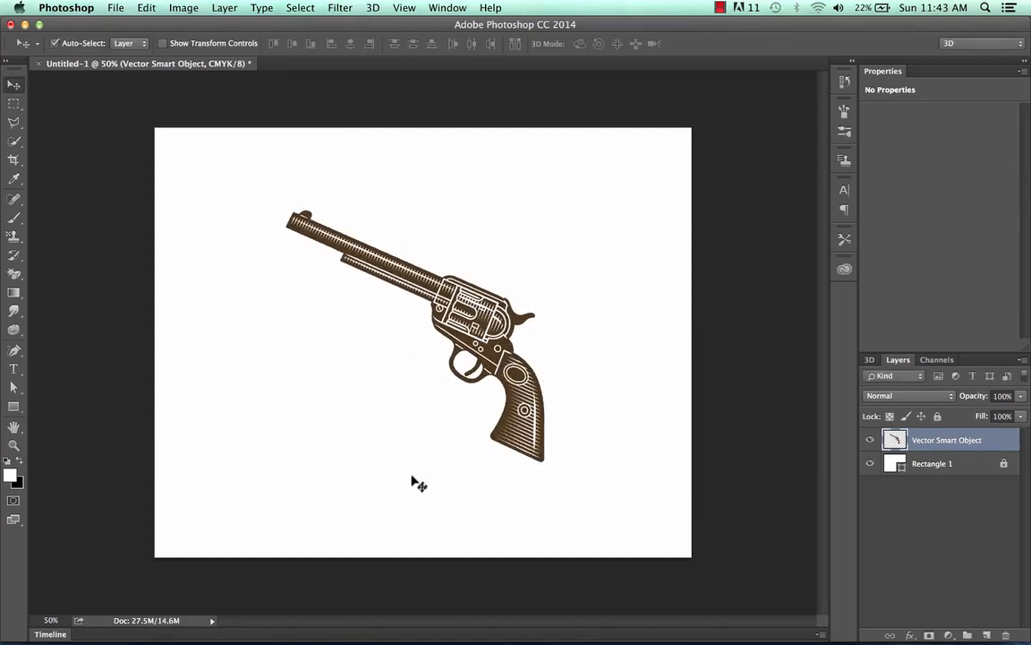
{"action": "key", "text": "alt+super+z"}
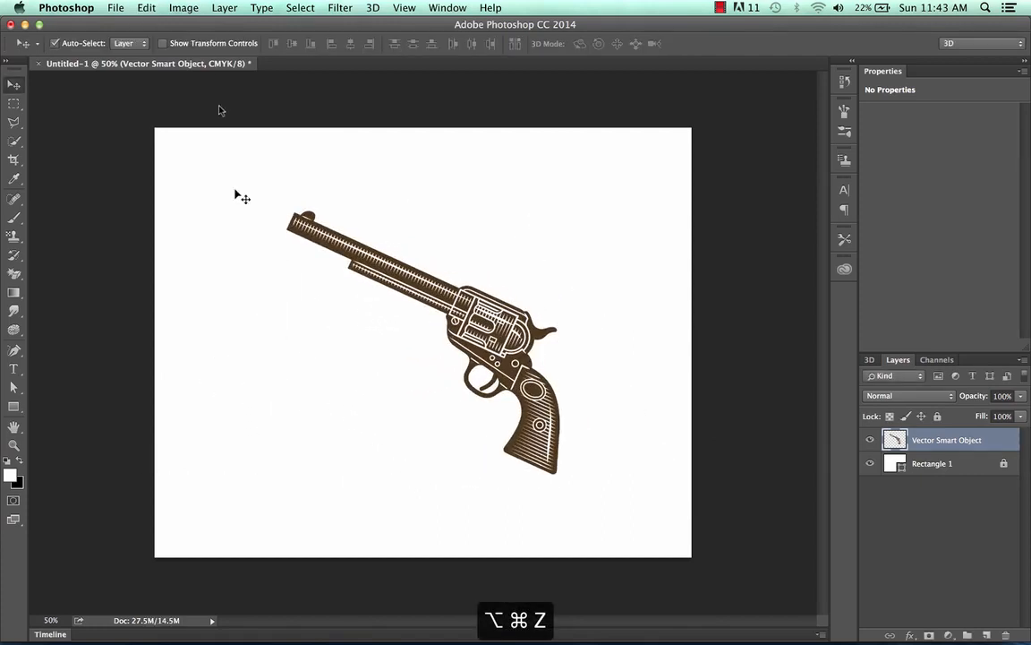
Try distorting the revolver by moving three bounding-box corners inward and shifting its top edge with the Distort transform, and undo the applied change.
{"action": "left_click", "coordinate": [146, 8]}
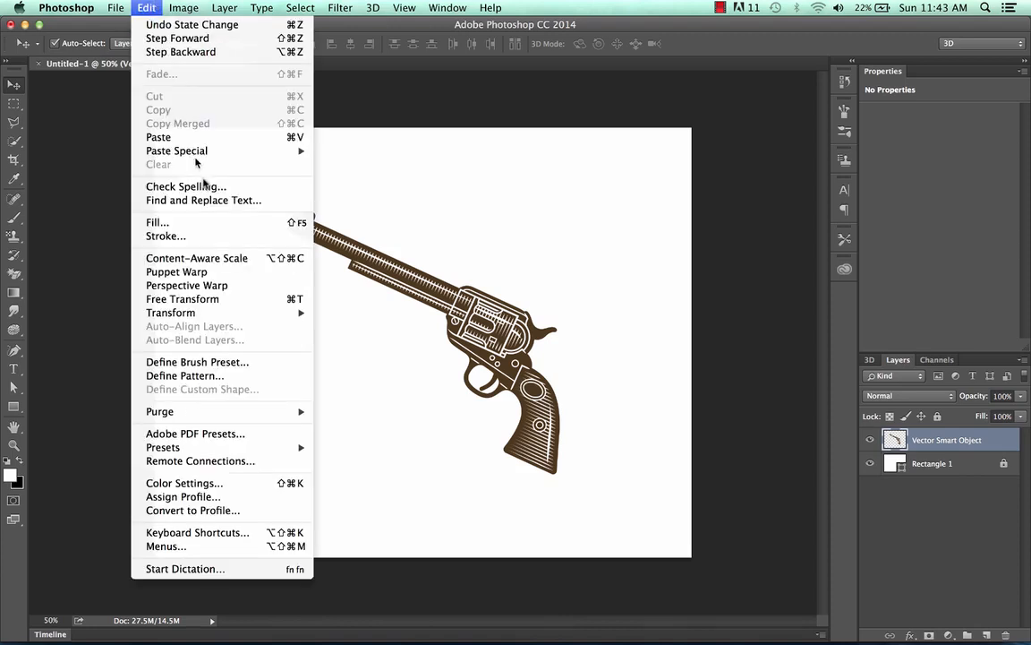
{"action": "mouse_move", "coordinate": [296, 313]}
{"action": "left_click", "coordinate": [356, 376]}
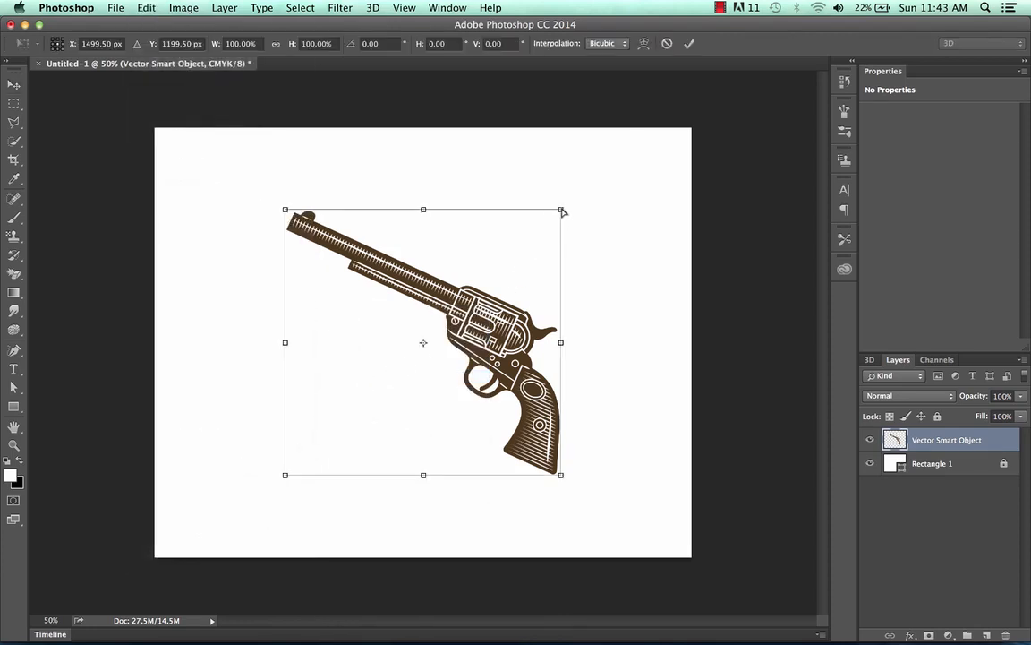
{"action": "left_click_drag", "start_coordinate": [563, 210], "coordinate": [702, 263]}
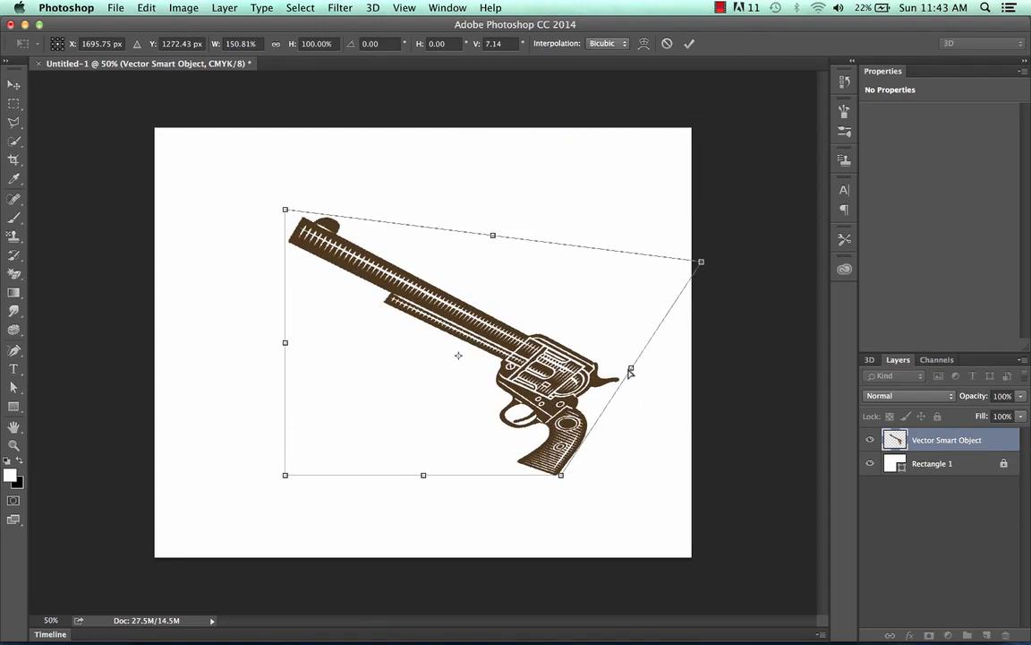
{"action": "left_click_drag", "start_coordinate": [621, 364], "coordinate": [503, 329]}
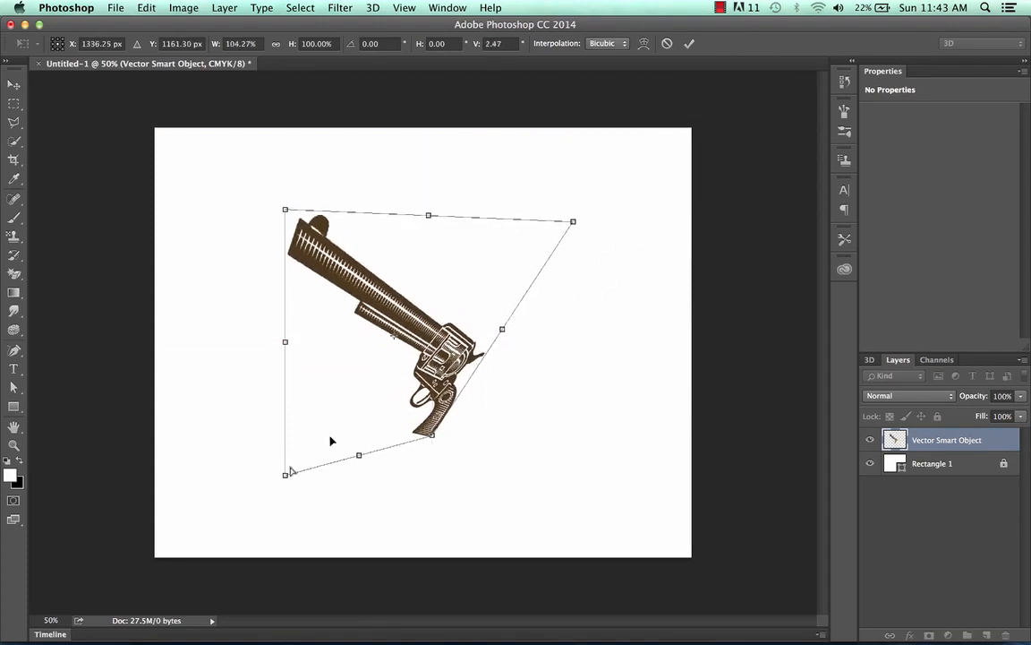
{"action": "left_click_drag", "start_coordinate": [286, 476], "coordinate": [337, 403]}
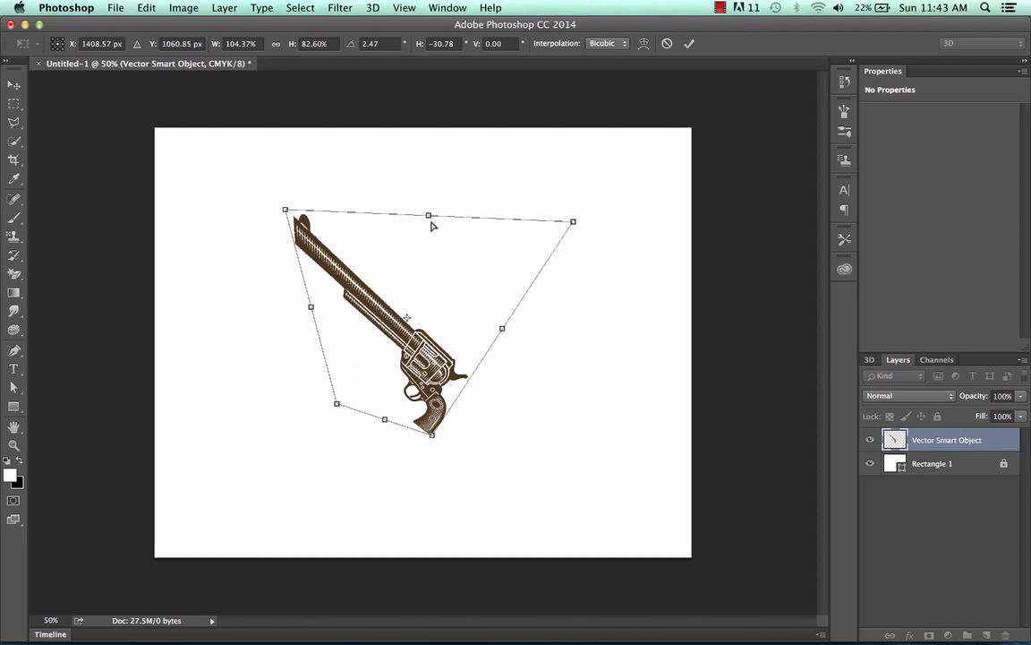
{"action": "left_click_drag", "start_coordinate": [430, 218], "coordinate": [553, 245]}
{"action": "key", "text": "Return"}
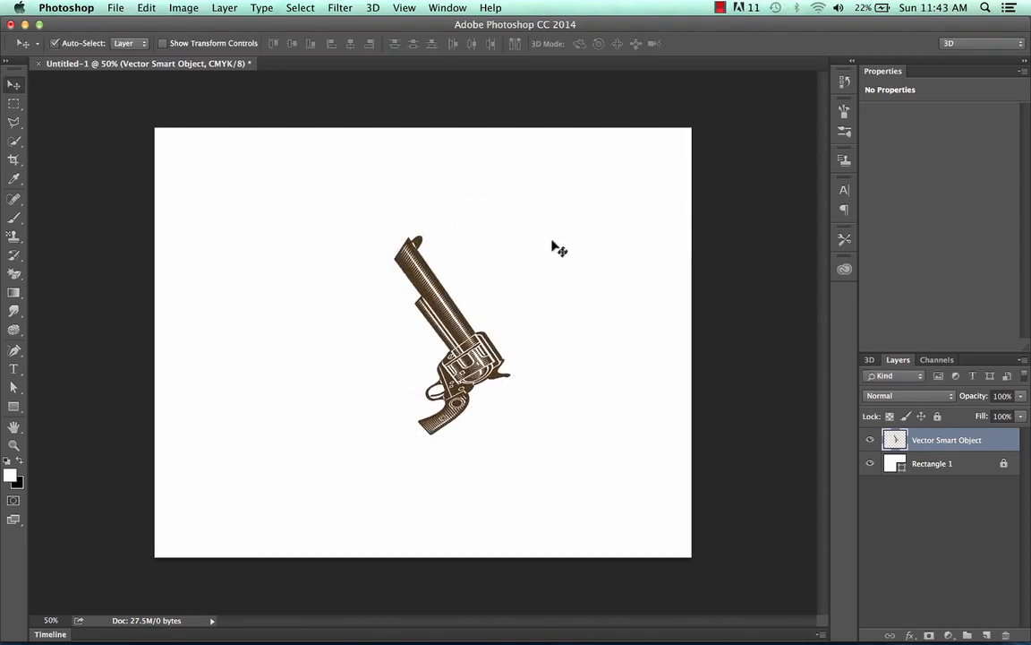
{"action": "key", "text": "alt+super+z"}
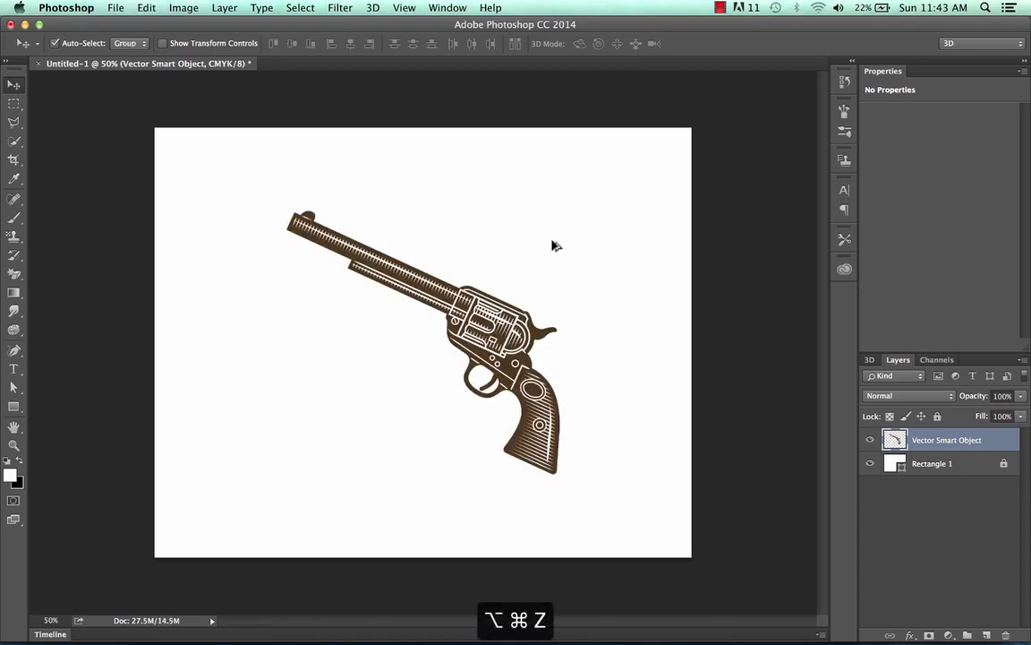
Try the Perspective transform on the revolver, widening the bounding box's top edge and narrowing its bottom edge, and undo it.
{"action": "left_click", "coordinate": [147, 7]}
{"action": "mouse_move", "coordinate": [224, 313]}
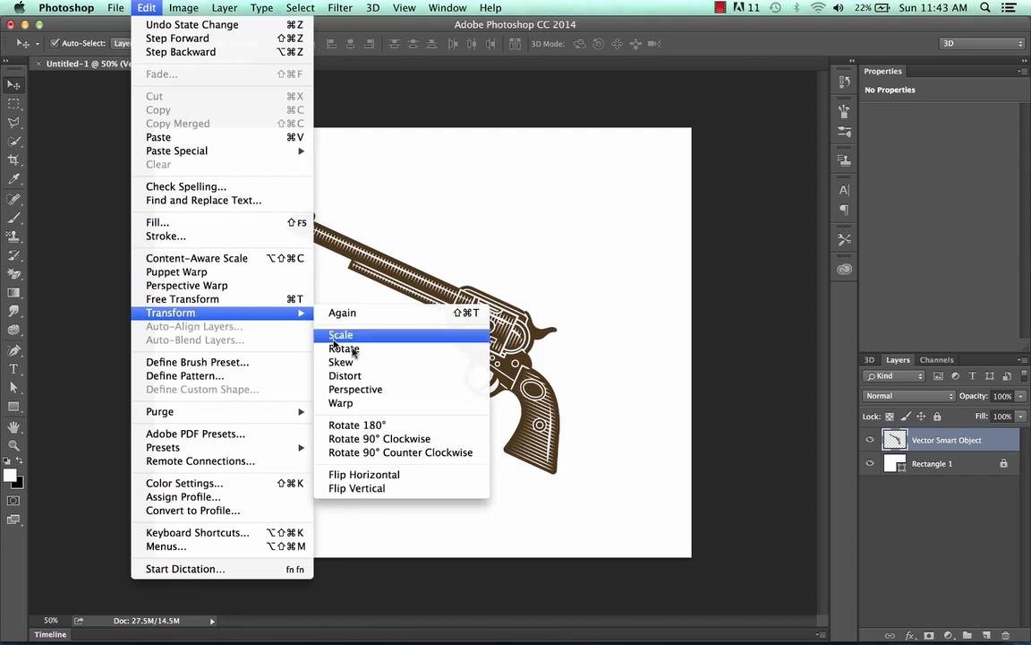
{"action": "left_click", "coordinate": [344, 389]}
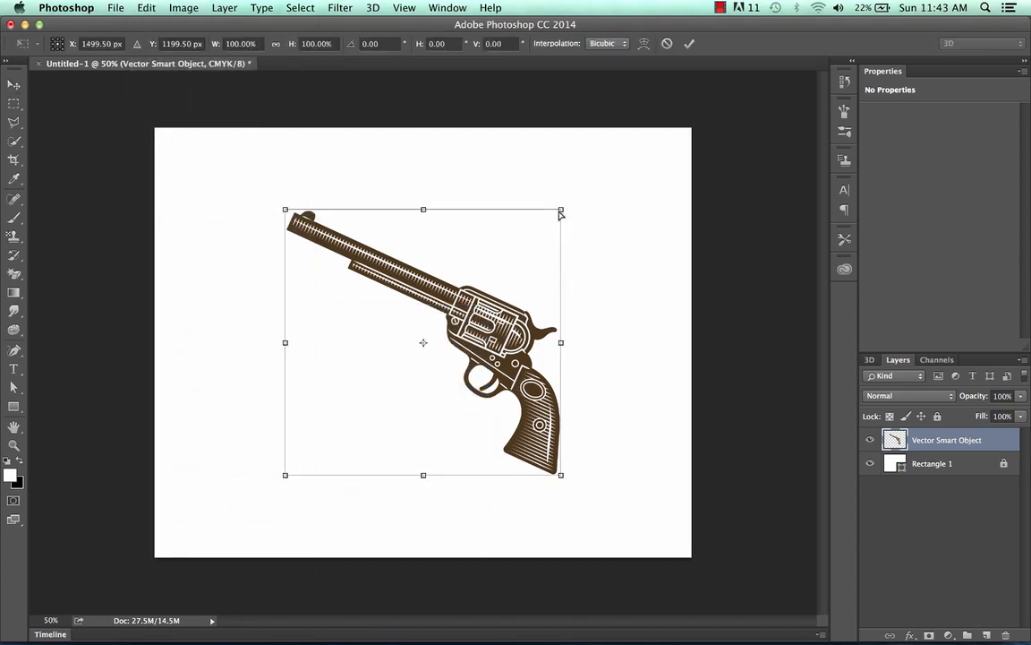
{"action": "left_click_drag", "start_coordinate": [560, 213], "coordinate": [675, 208]}
{"action": "left_click_drag", "start_coordinate": [574, 476], "coordinate": [438, 381]}
{"action": "key", "text": "alt+super+z"}
{"action": "key", "text": "alt+super+z"}
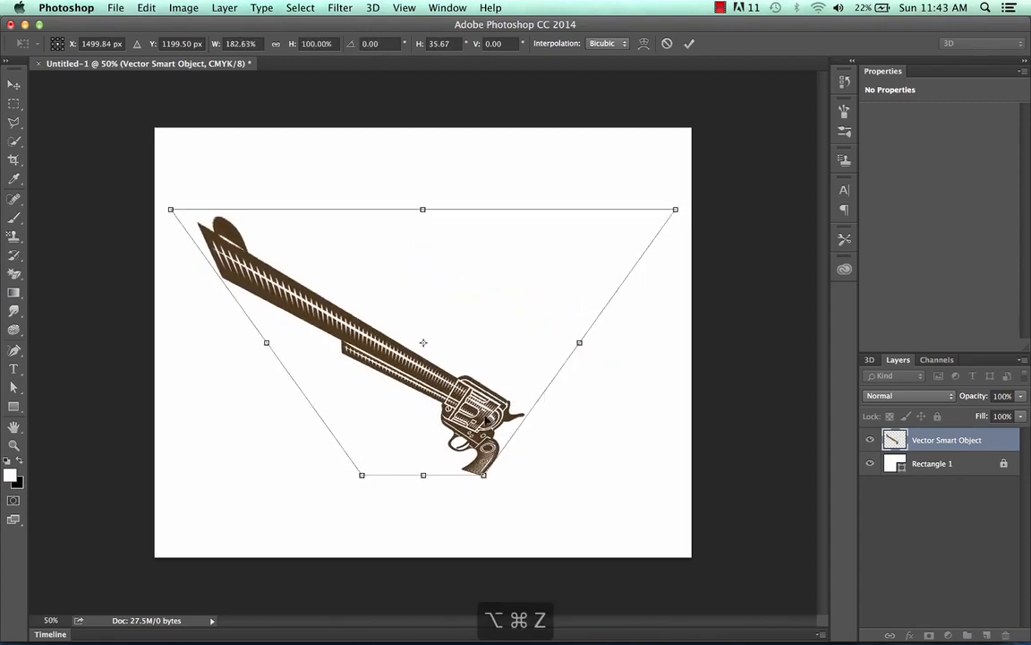
{"action": "key", "text": "super+z"}
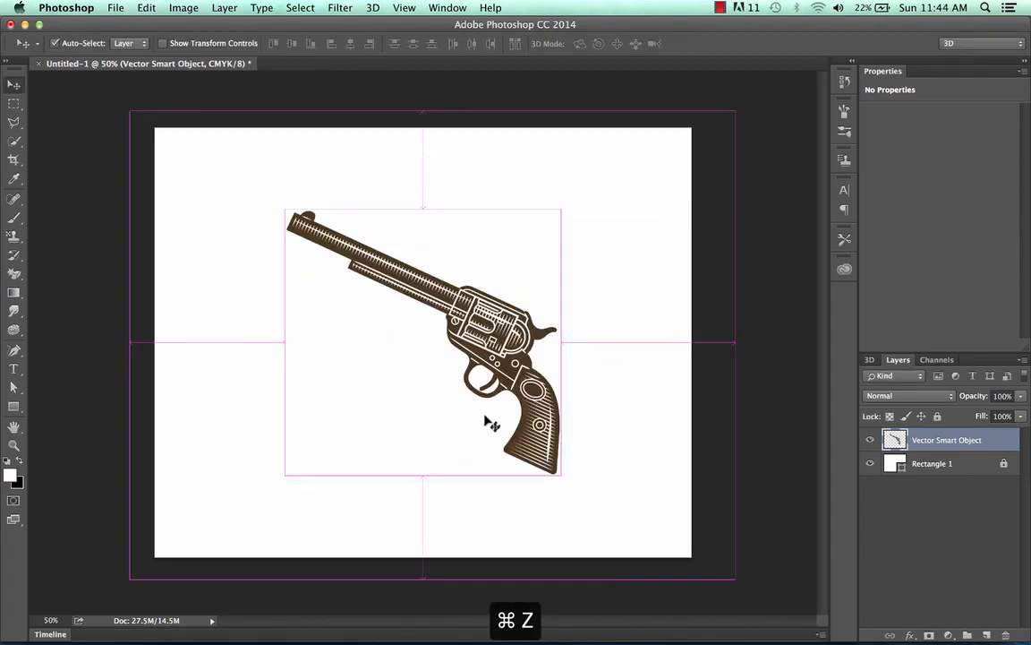
Try warping the revolver with the Warp transform by bending the mesh's right and left sides and pulling its bottom edge downward.
{"action": "left_click", "coordinate": [146, 8]}
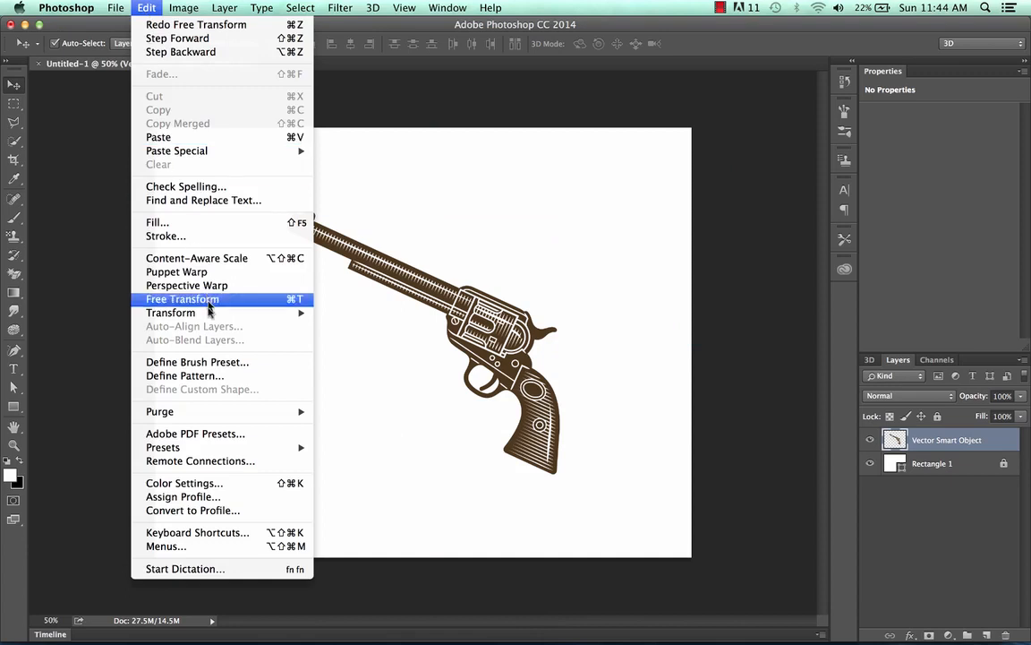
{"action": "mouse_move", "coordinate": [193, 312]}
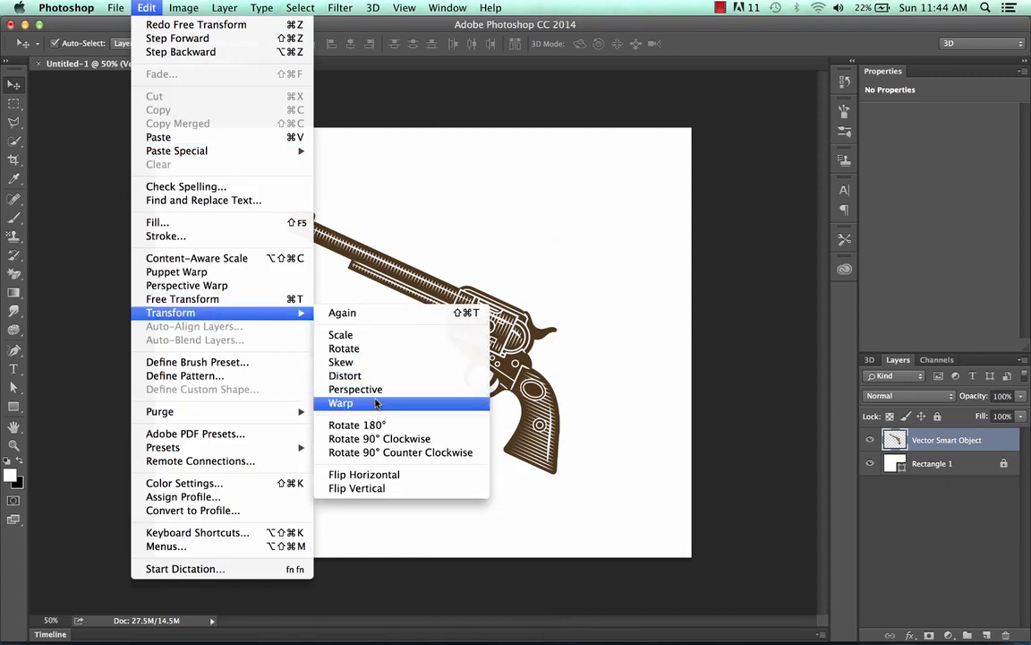
{"action": "left_click", "coordinate": [340, 403]}
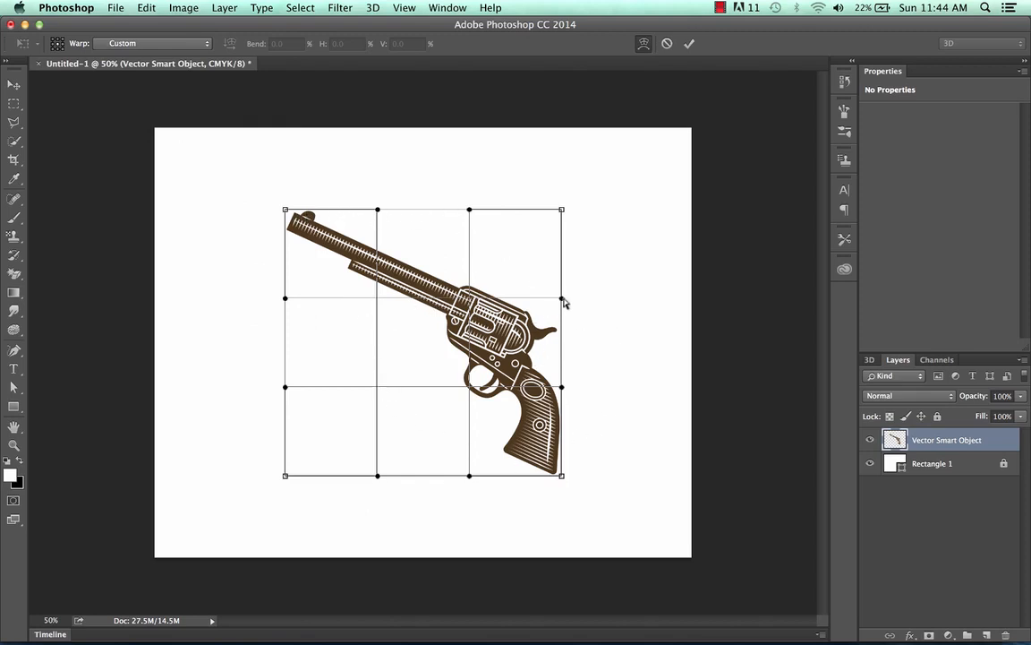
{"action": "left_click_drag", "start_coordinate": [563, 303], "coordinate": [488, 301]}
{"action": "left_click_drag", "start_coordinate": [284, 390], "coordinate": [390, 360]}
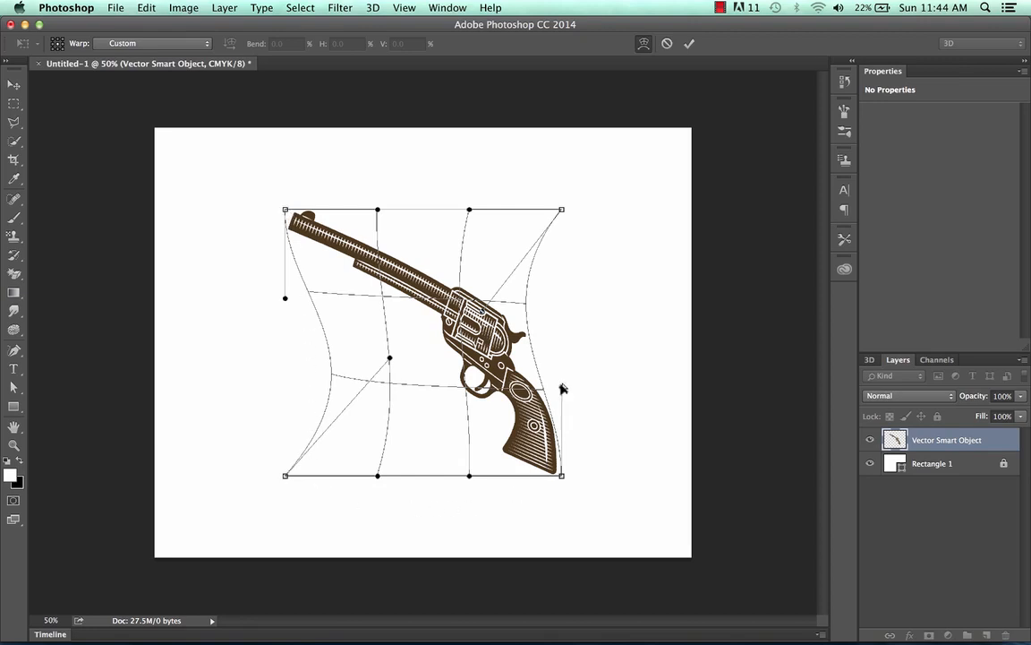
{"action": "left_click_drag", "start_coordinate": [560, 390], "coordinate": [651, 357]}
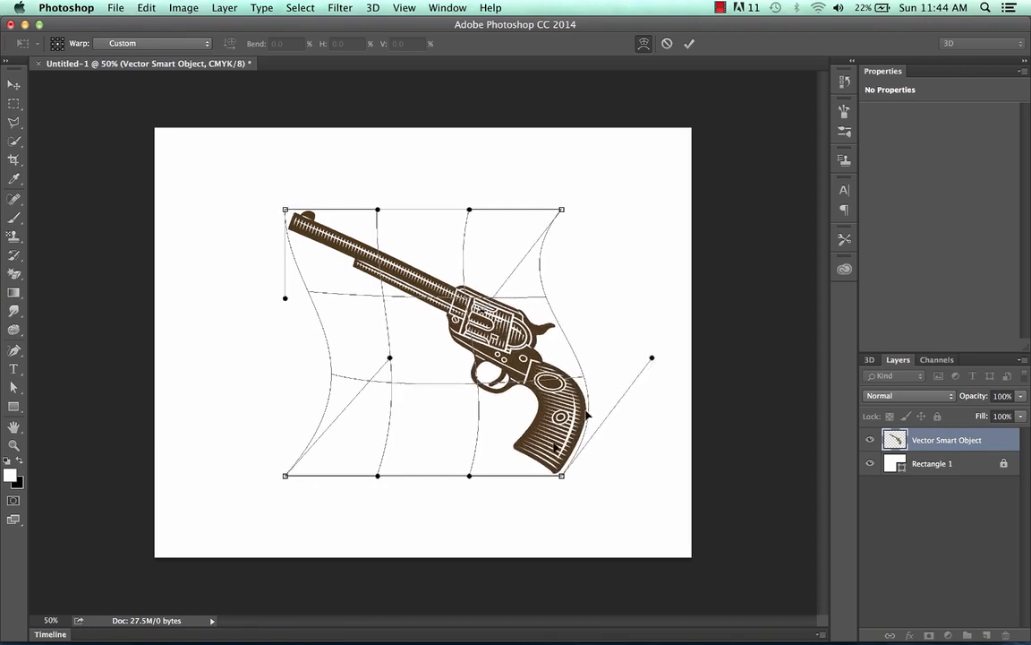
{"action": "left_click_drag", "start_coordinate": [470, 477], "coordinate": [324, 578]}
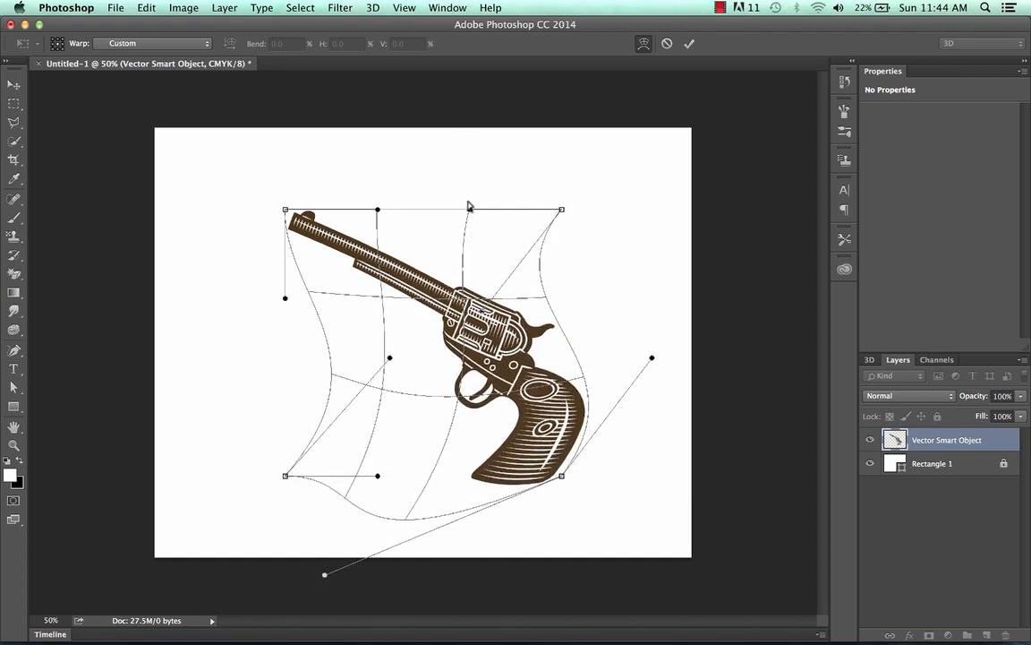
Try bending the warp mesh's top edge upward and its left edge inward, apply the warp and undo it.
{"action": "left_click_drag", "start_coordinate": [470, 209], "coordinate": [478, 79]}
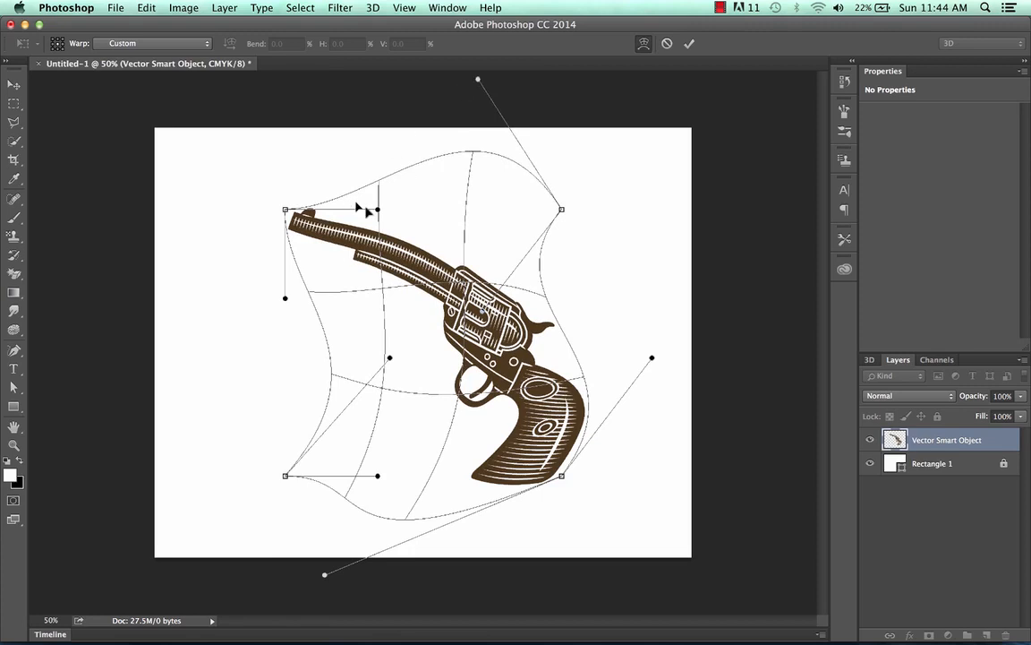
{"action": "left_click_drag", "start_coordinate": [377, 209], "coordinate": [582, 167]}
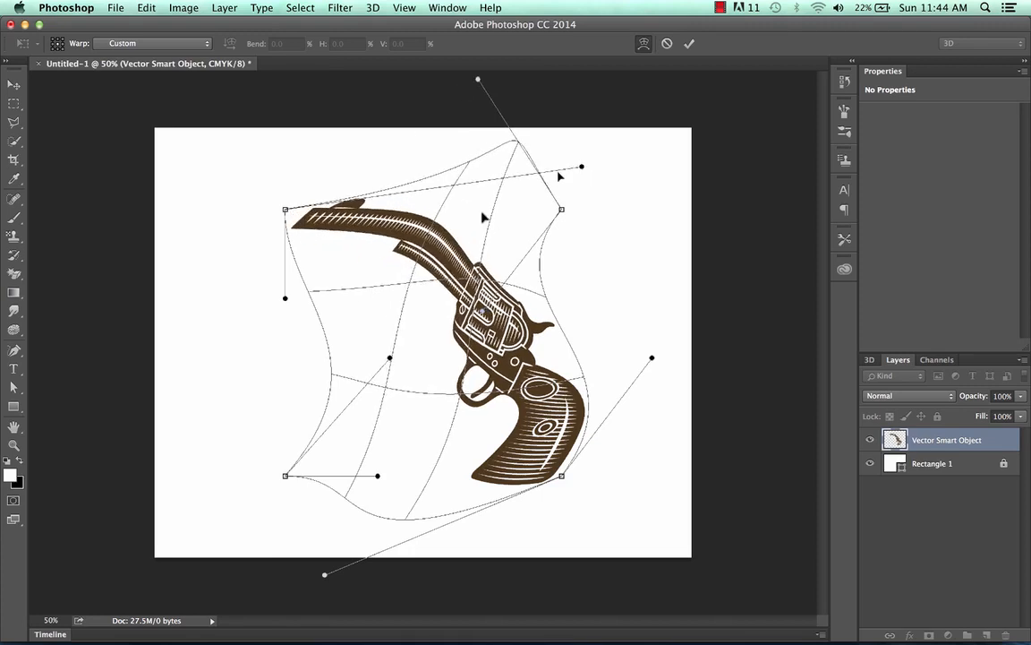
{"action": "left_click_drag", "start_coordinate": [286, 300], "coordinate": [538, 252]}
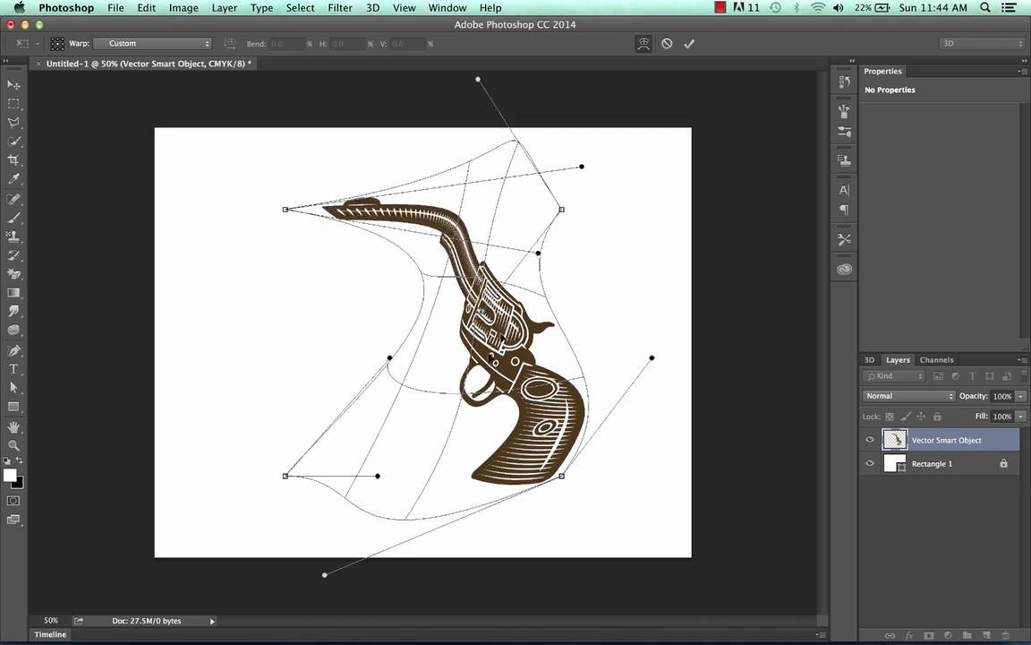
{"action": "left_click_drag", "start_coordinate": [390, 360], "coordinate": [463, 404]}
{"action": "left_click_drag", "start_coordinate": [539, 255], "coordinate": [527, 368]}
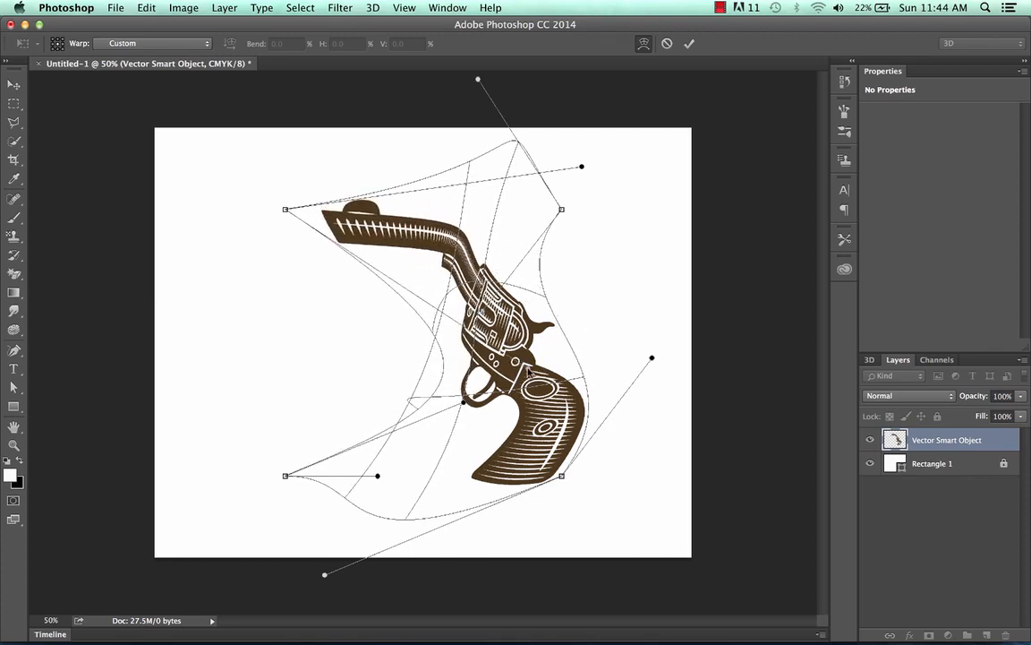
{"action": "key", "text": "Return"}
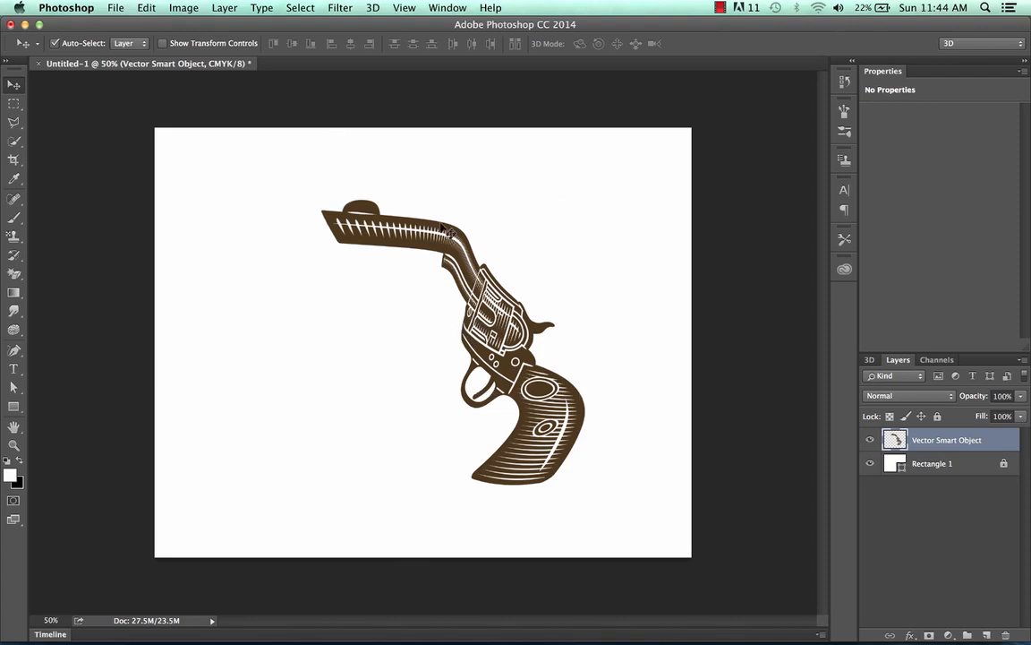
{"action": "key", "text": "alt+super+z"}
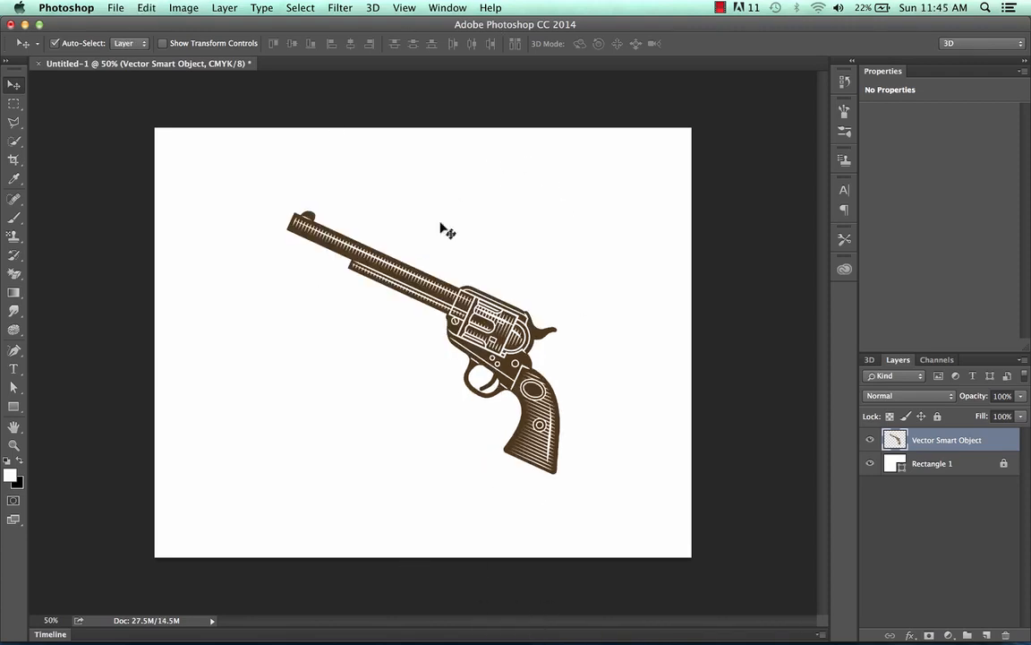
Try rotating the revolver by 180° with the preset Transform command, and undo the rotation.
{"action": "left_click", "coordinate": [147, 8]}
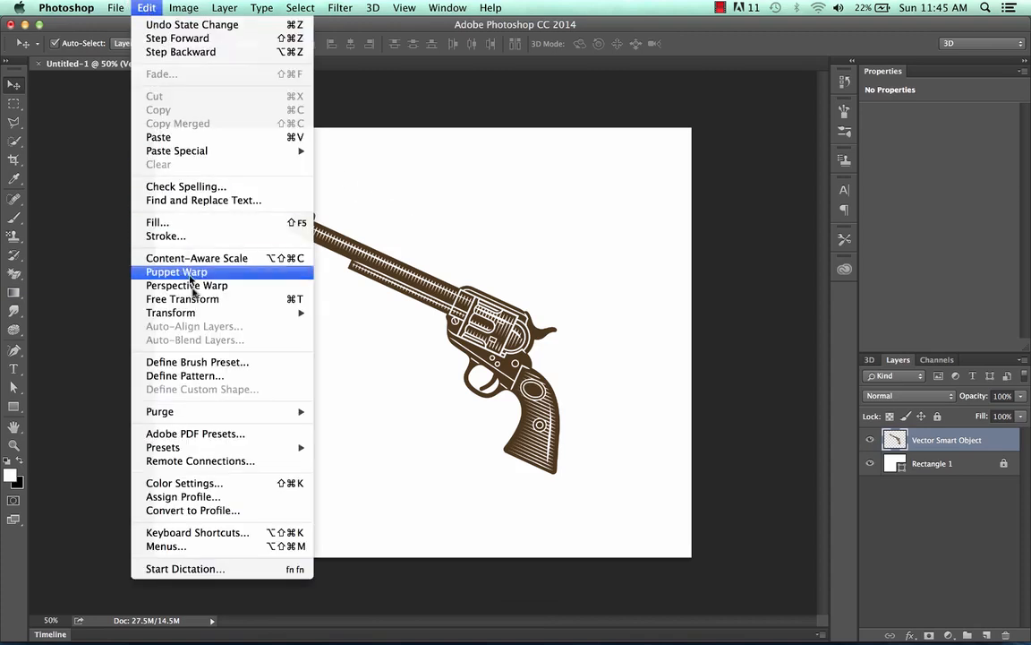
{"action": "mouse_move", "coordinate": [205, 315]}
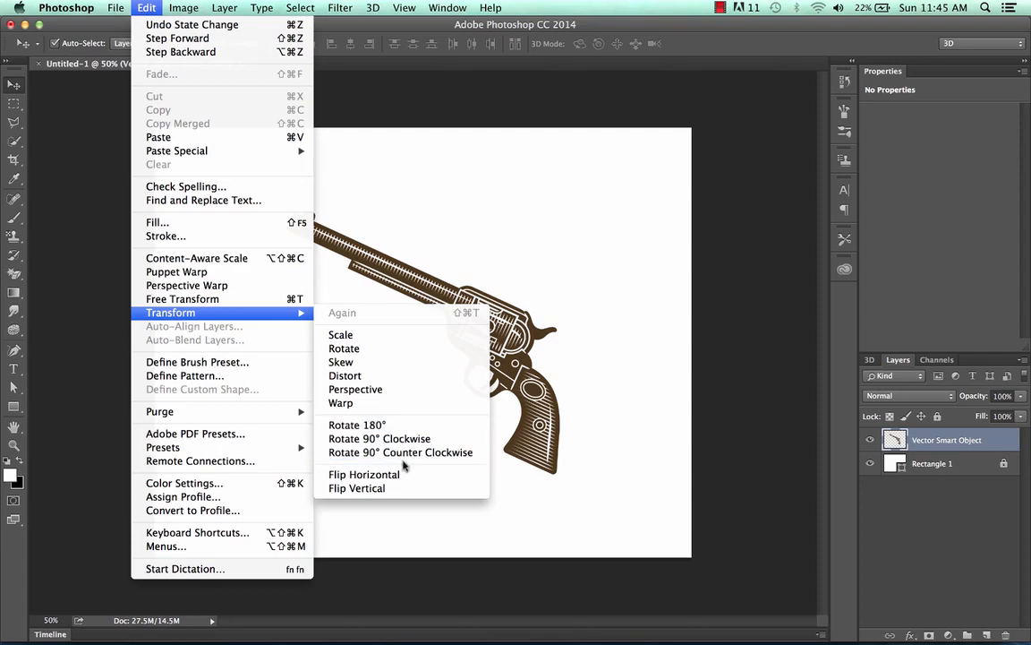
{"action": "left_click", "coordinate": [407, 429]}
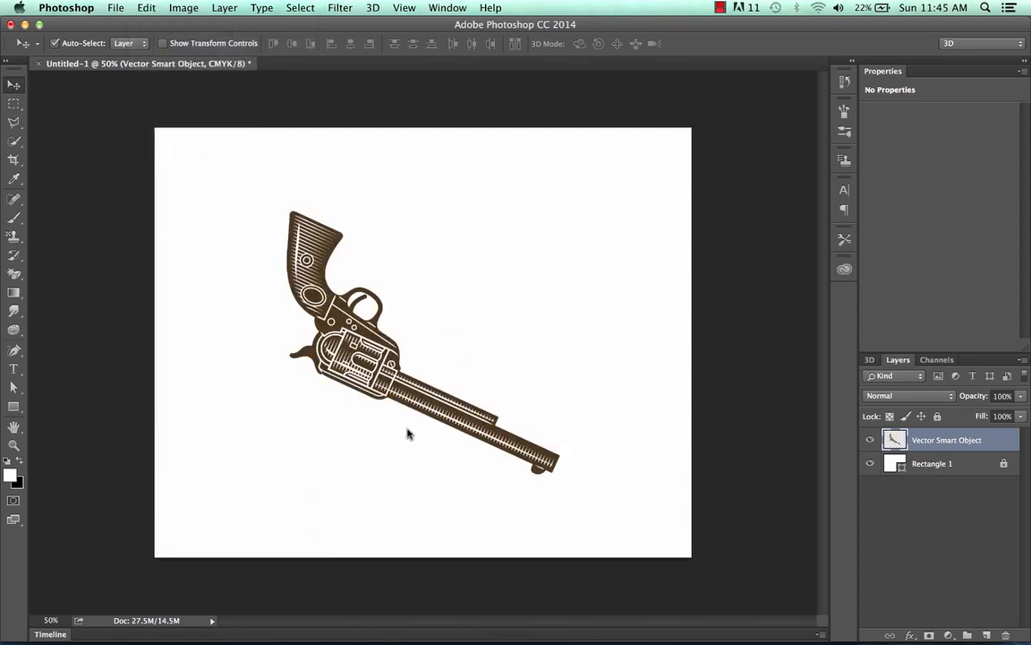
{"action": "key", "text": "super+z"}
Flip the revolver horizontally so its barrel points to the upper right.
{"action": "left_click", "coordinate": [147, 7]}
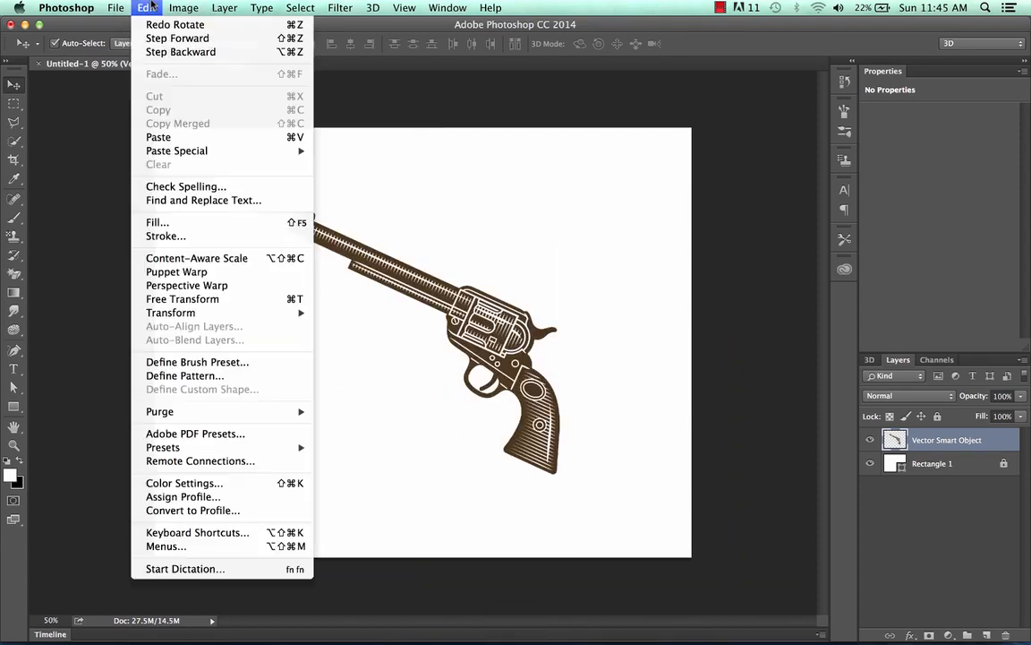
{"action": "mouse_move", "coordinate": [235, 313]}
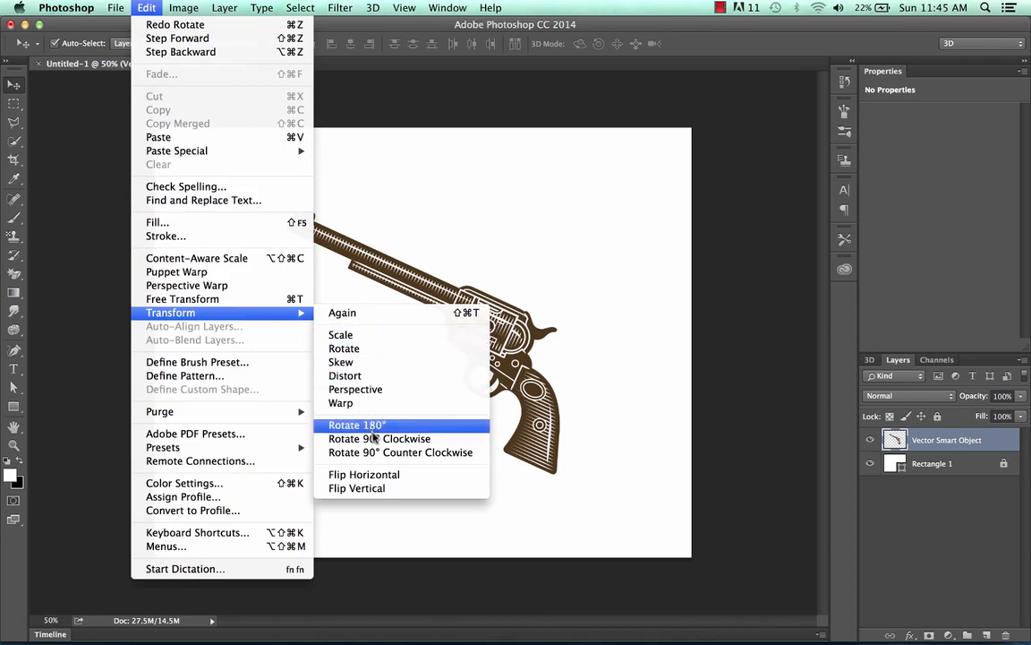
{"action": "left_click", "coordinate": [383, 487]}
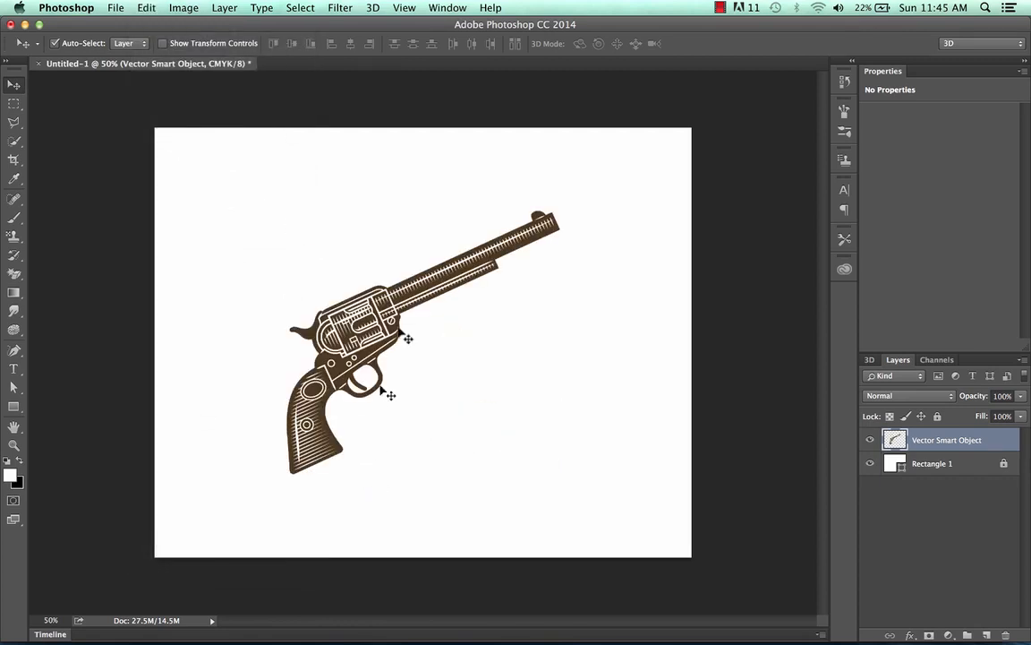
Duplicate the flipped revolver layer within the Untitled-1 document, keeping the suggested layer name.
{"action": "right_click", "coordinate": [987, 442]}
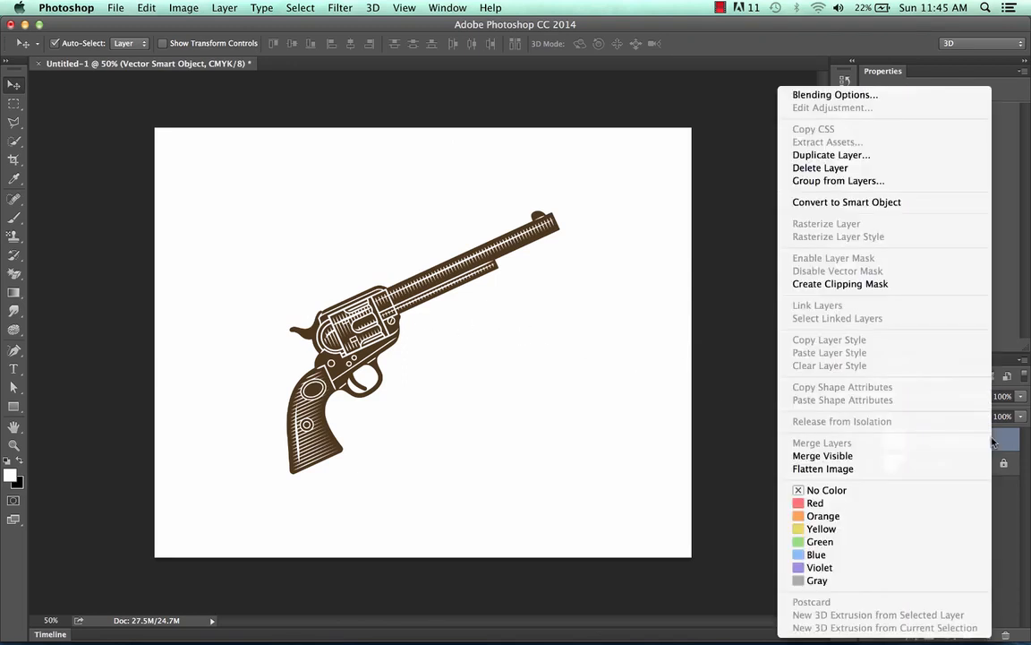
{"action": "left_click", "coordinate": [889, 157]}
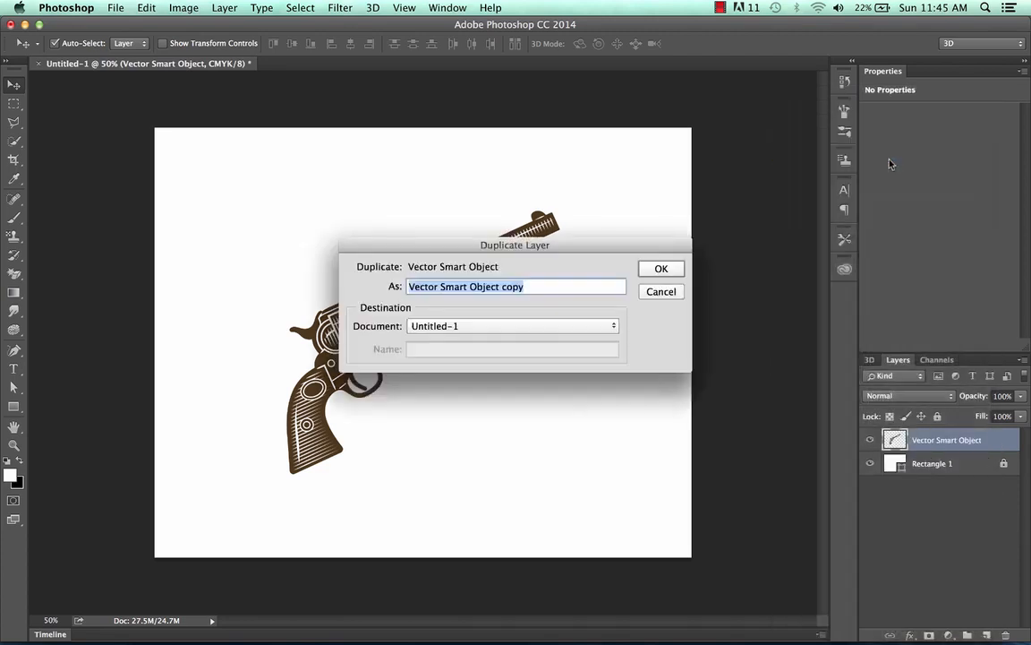
{"action": "key", "text": "Return"}
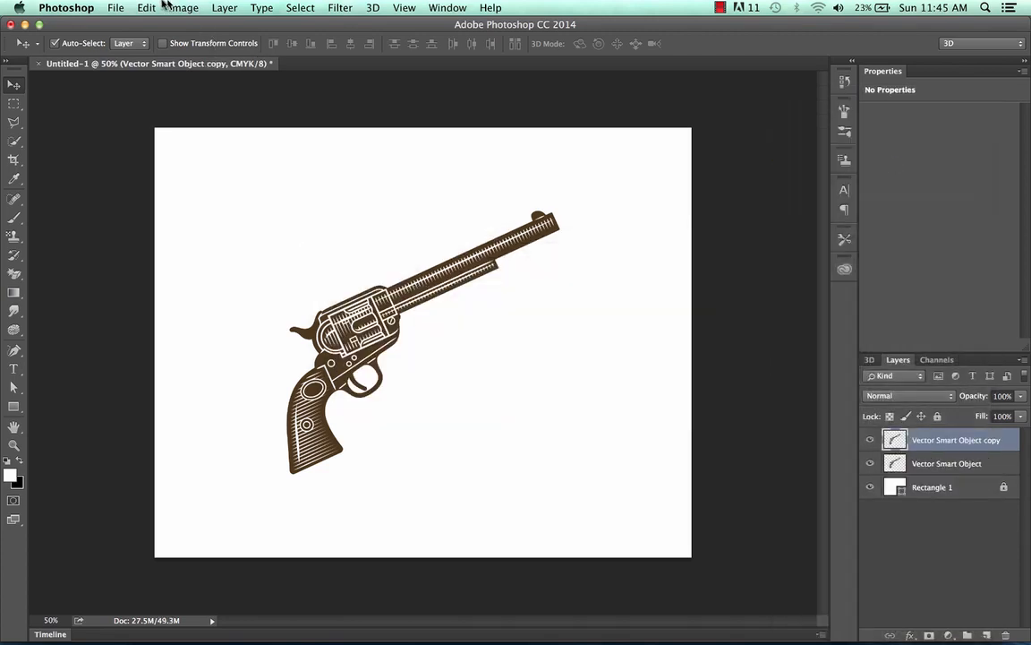
Flip the duplicated revolver horizontally so the two guns cross, and nudge the copy slightly to the right.
{"action": "left_click", "coordinate": [146, 7]}
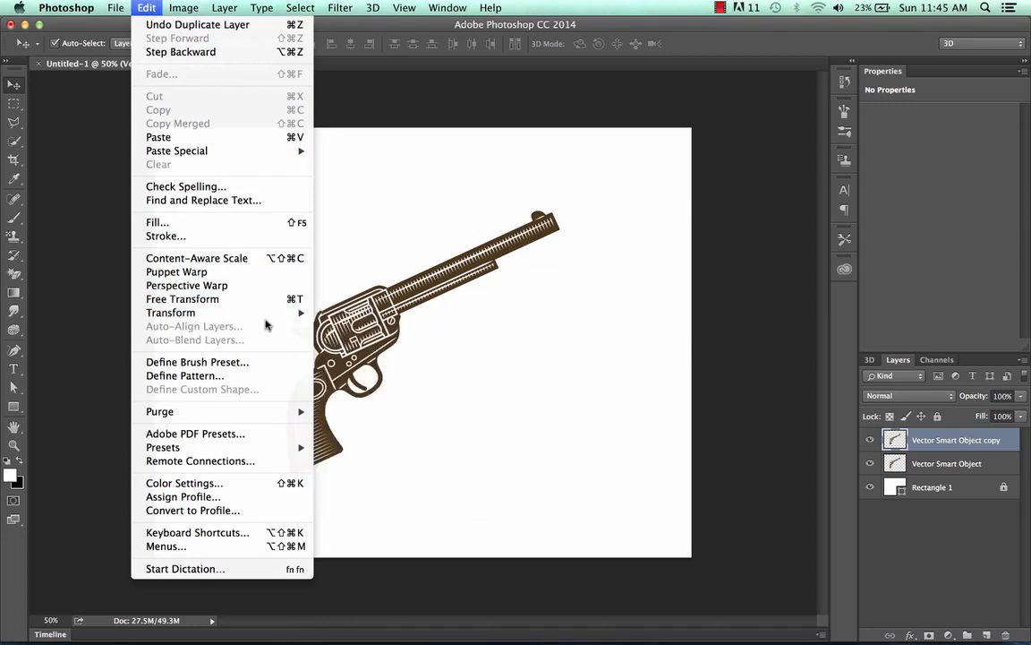
{"action": "mouse_move", "coordinate": [287, 313]}
{"action": "left_click", "coordinate": [376, 477]}
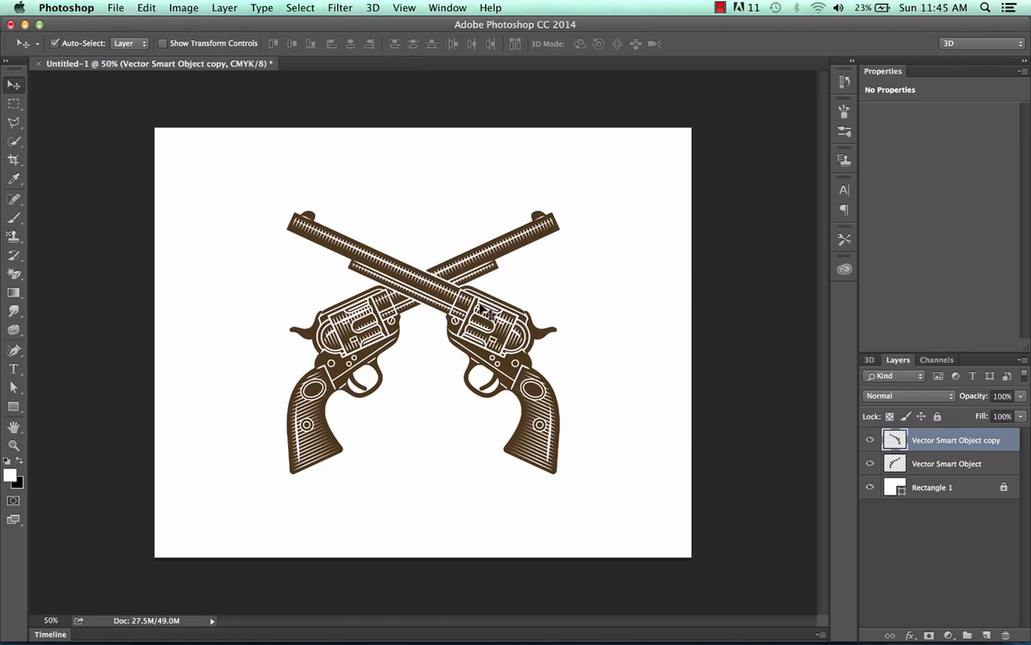
{"action": "key", "text": "Right"}
{"action": "key", "text": "Right"}
{"action": "key", "text": "Right"}
{"action": "key", "text": "Right"}
{"action": "key", "text": "Right"}
{"action": "key", "text": "Right"}
{"action": "key", "text": "Right"}
{"action": "key", "text": "Right"}
{"action": "key", "text": "Right"}
{"action": "key", "text": "Right"}
{"action": "key", "text": "Right"}
{"action": "key", "text": "Right"}
{"action": "key", "text": "Right"}
{"action": "key", "text": "Right"}
{"action": "key", "text": "Right"}
{"action": "key", "text": "Right"}
{"action": "key", "text": "Right"}
{"action": "key", "text": "Right"}
{"action": "key", "text": "Right"}
{"action": "key", "text": "Right"}
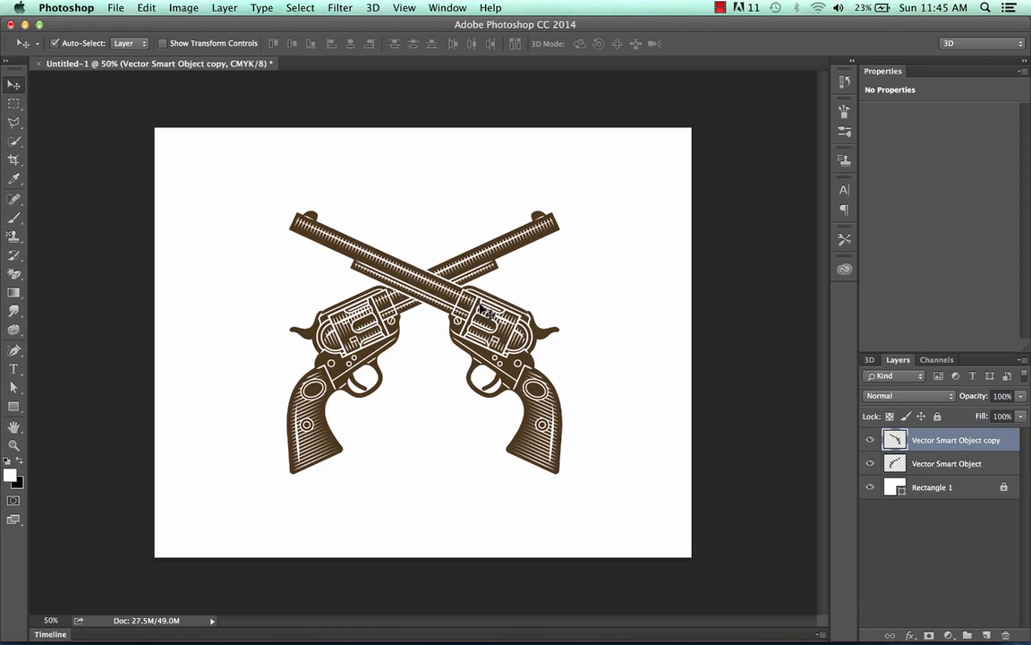
Nudge the duplicated revolver farther to the right so the two barrels cross nearer their muzzles.
{"action": "key", "text": "Right"}
{"action": "key", "text": "Right"}
{"action": "key", "text": "Right"}
{"action": "key", "text": "Right"}
{"action": "key", "text": "Right"}
{"action": "key", "text": "Right"}
{"action": "key", "text": "Right"}
{"action": "key", "text": "Right"}
{"action": "key", "text": "Right"}
{"action": "key", "text": "Right"}
{"action": "key", "text": "Right"}
{"action": "key", "text": "Right"}
{"action": "key", "text": "Right"}
{"action": "key", "text": "Right"}
{"action": "key", "text": "Right"}
{"action": "key", "text": "Right"}
{"action": "key", "text": "Right"}
{"action": "key", "text": "Right"}
{"action": "key", "text": "Right"}
{"action": "key", "text": "Right"}
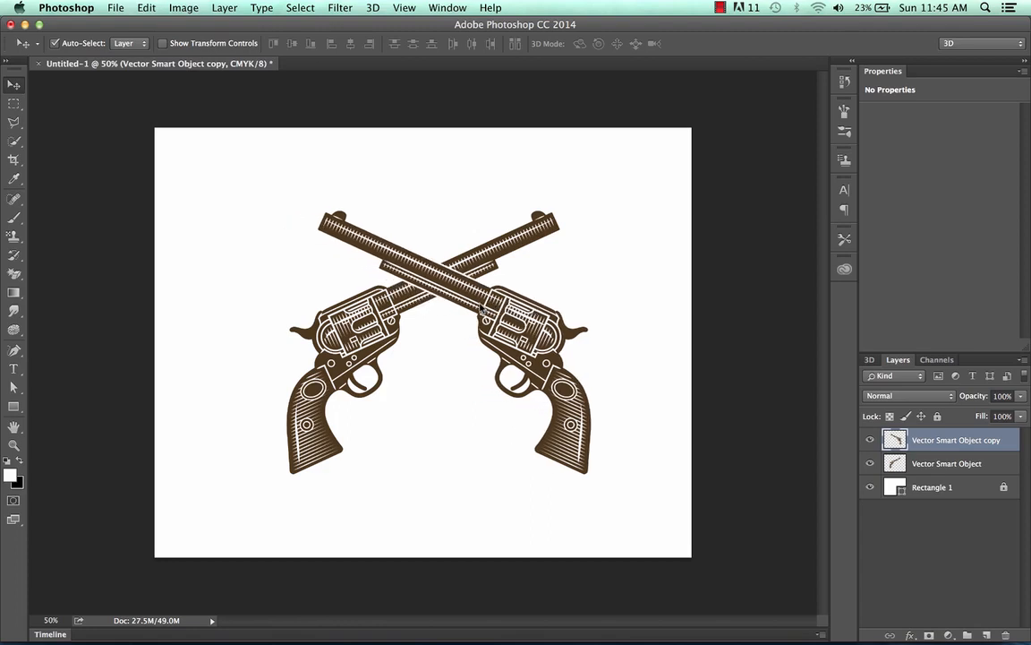
{"action": "key", "text": "Right"}
{"action": "key", "text": "Right"}
{"action": "key", "text": "Right"}
{"action": "key", "text": "Right"}
{"action": "key", "text": "Right"}
{"action": "key", "text": "Right"}
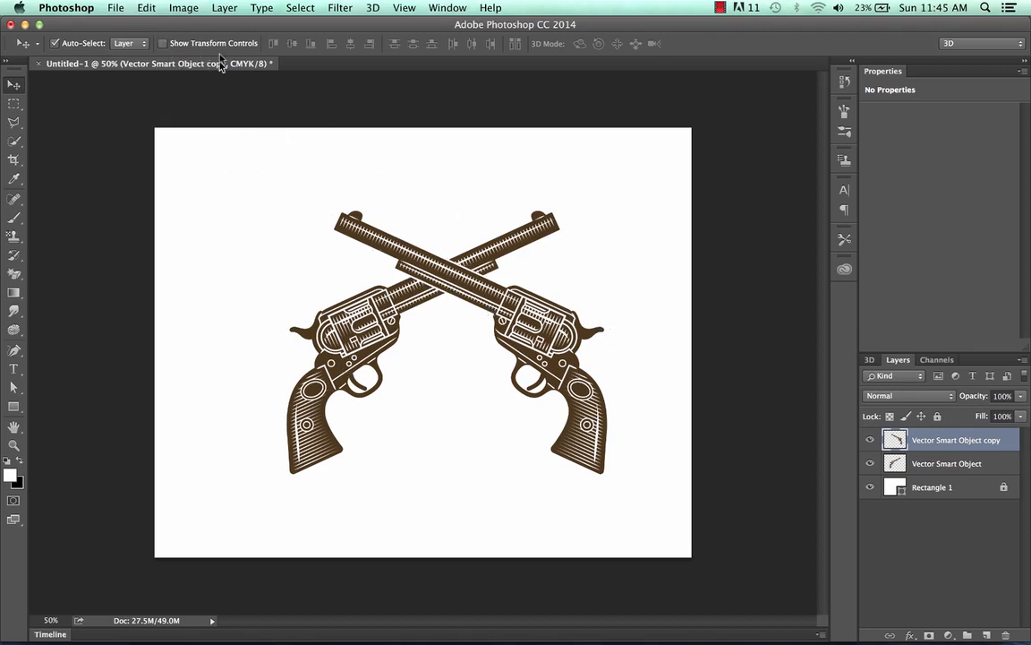
Flip the duplicated revolver vertically so its grip points up and its barrel points to the lower left.
{"action": "left_click", "coordinate": [154, 7]}
{"action": "mouse_move", "coordinate": [179, 312]}
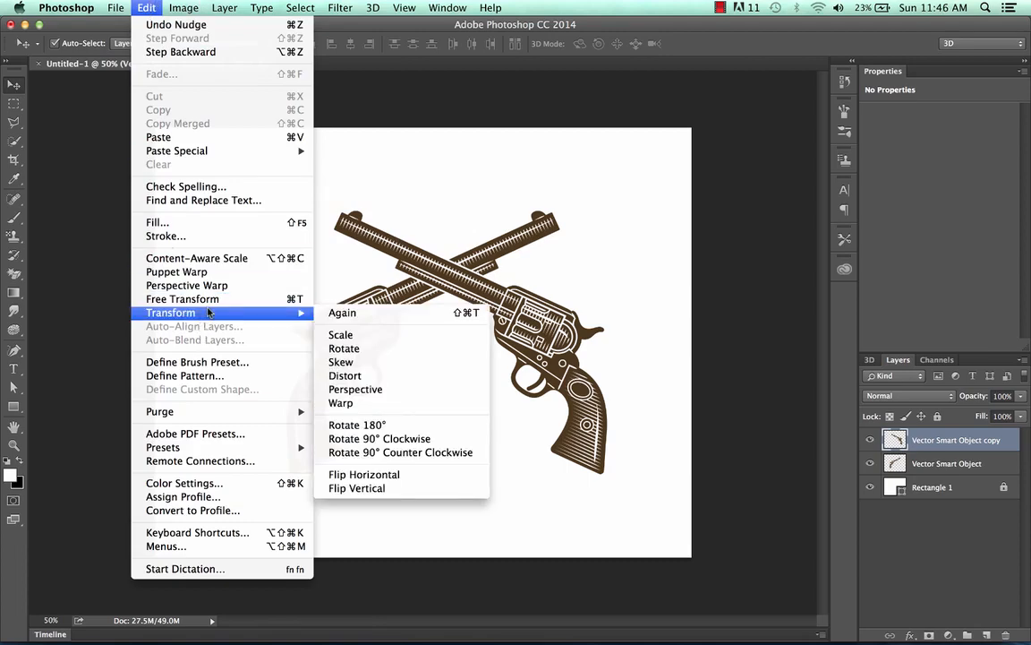
{"action": "left_click", "coordinate": [412, 488]}
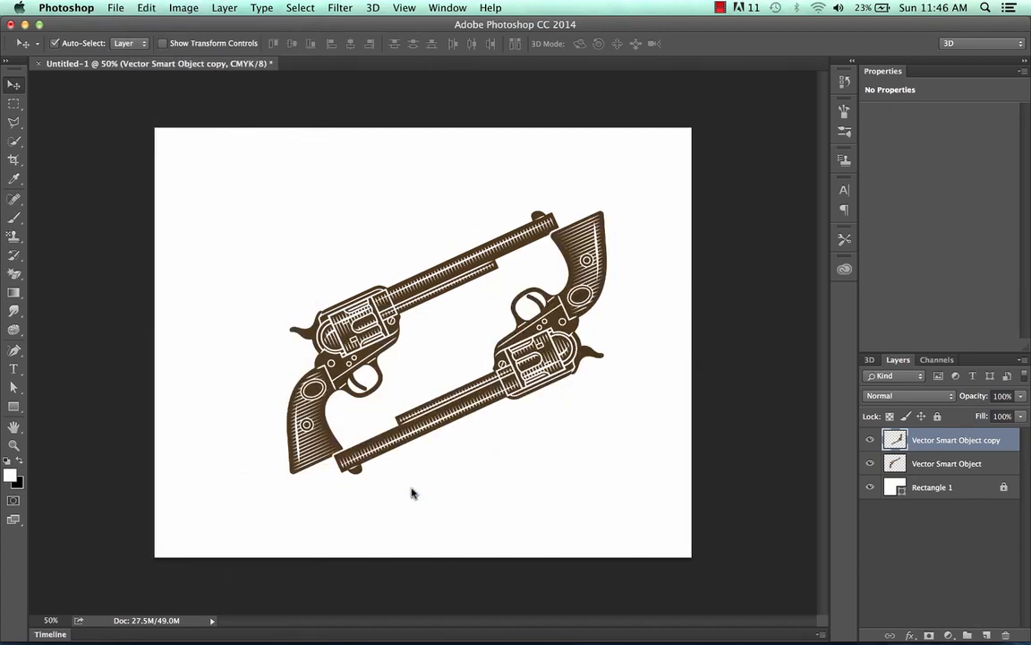
Nudge the vertically flipped copy down and to the left until it sits parallel below the original revolver with an even gap.
{"action": "key", "text": "Down"}
{"action": "key", "text": "Down"}
{"action": "key", "text": "Down"}
{"action": "key", "text": "Down"}
{"action": "key", "text": "Down"}
{"action": "key", "text": "Down"}
{"action": "key", "text": "Down"}
{"action": "key", "text": "Down"}
{"action": "key", "text": "Down"}
{"action": "key", "text": "Down"}
{"action": "key", "text": "Down"}
{"action": "key", "text": "Down"}
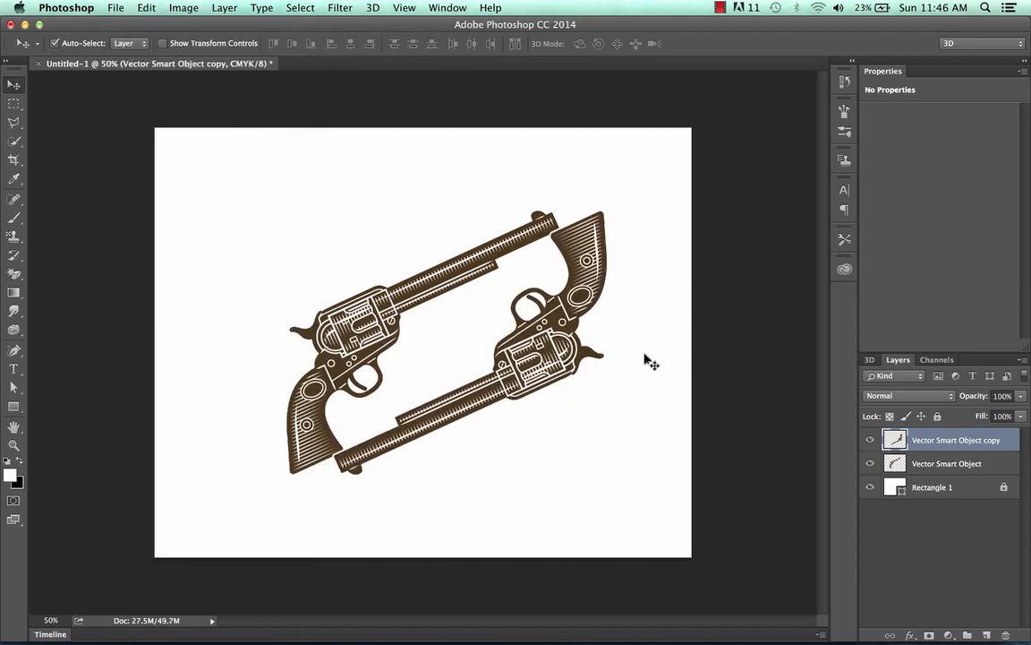
{"action": "key", "text": "Down"}
{"action": "key", "text": "Down"}
{"action": "key", "text": "Down"}
{"action": "key", "text": "Down"}
{"action": "key", "text": "Down"}
{"action": "key", "text": "Down"}
{"action": "key", "text": "Down"}
{"action": "key", "text": "Down"}
{"action": "key", "text": "Down"}
{"action": "key", "text": "Down"}
{"action": "key", "text": "Down"}
{"action": "key", "text": "Down"}
{"action": "key", "text": "Down"}
{"action": "key", "text": "Down"}
{"action": "key", "text": "Down"}
{"action": "key", "text": "Down"}
{"action": "key", "text": "Down"}
{"action": "key", "text": "Down"}
{"action": "key", "text": "Down"}
{"action": "key", "text": "Down"}
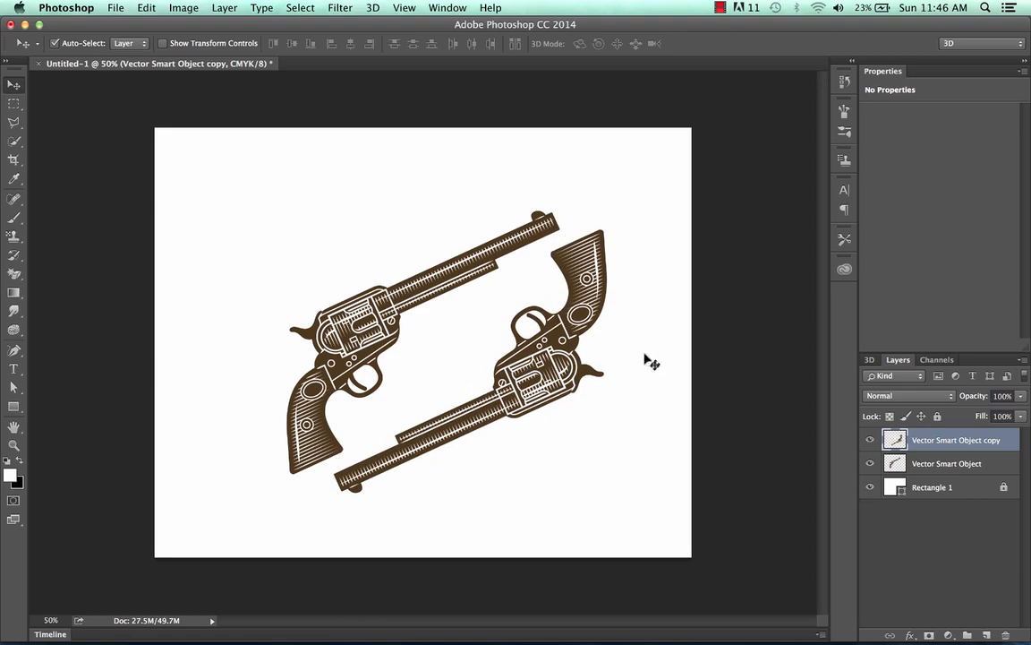
{"action": "key", "text": "Left"}
{"action": "key", "text": "Left"}
{"action": "key", "text": "Left"}
{"action": "key", "text": "Left"}
{"action": "key", "text": "Left"}
{"action": "key", "text": "Left"}
{"action": "key", "text": "Left"}
{"action": "key", "text": "Left"}
{"action": "key", "text": "Left"}
{"action": "key", "text": "Left"}
{"action": "key", "text": "Left"}
{"action": "key", "text": "Left"}
{"action": "key", "text": "Left"}
{"action": "key", "text": "Left"}
{"action": "key", "text": "Left"}
{"action": "key", "text": "Left"}
{"action": "key", "text": "Left"}
{"action": "key", "text": "Left"}
{"action": "key", "text": "Left"}
{"action": "key", "text": "Left"}
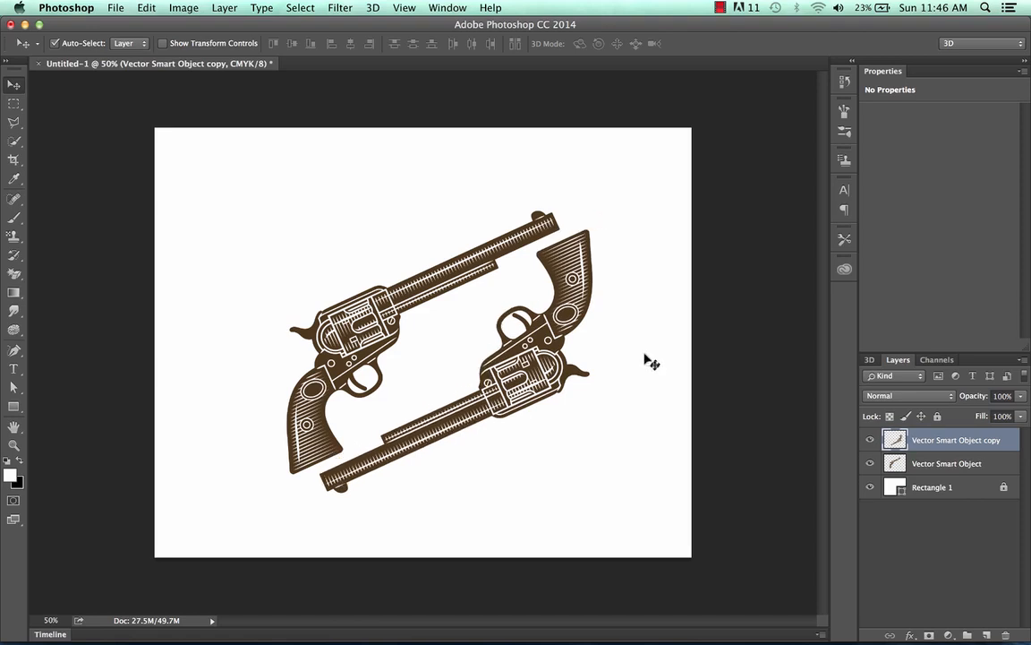
{"action": "key", "text": "Left"}
{"action": "key", "text": "Left"}
{"action": "key", "text": "Left"}
{"action": "key", "text": "Left"}
{"action": "key", "text": "Left"}
{"action": "key", "text": "Left"}
{"action": "key", "text": "Left"}
{"action": "key", "text": "Left"}
{"action": "key", "text": "Left"}
{"action": "key", "text": "Left"}
{"action": "key", "text": "Left"}
{"action": "key", "text": "Left"}
{"action": "key", "text": "Left"}
{"action": "key", "text": "Left"}
{"action": "key", "text": "Left"}
{"action": "key", "text": "Left"}
{"action": "key", "text": "Left"}
{"action": "key", "text": "Left"}
{"action": "key", "text": "Left"}
{"action": "key", "text": "Left"}
{"action": "key", "text": "Down"}
{"action": "key", "text": "Down"}
{"action": "key", "text": "Down"}
{"action": "key", "text": "Down"}
{"action": "key", "text": "Down"}
{"action": "key", "text": "Down"}
{"action": "key", "text": "Down"}
{"action": "key", "text": "Down"}
{"action": "key", "text": "Down"}
{"action": "key", "text": "Down"}
{"action": "key", "text": "Down"}
{"action": "key", "text": "Down"}
{"action": "key", "text": "Down"}
{"action": "key", "text": "Down"}
{"action": "key", "text": "Down"}
{"action": "key", "text": "Down"}
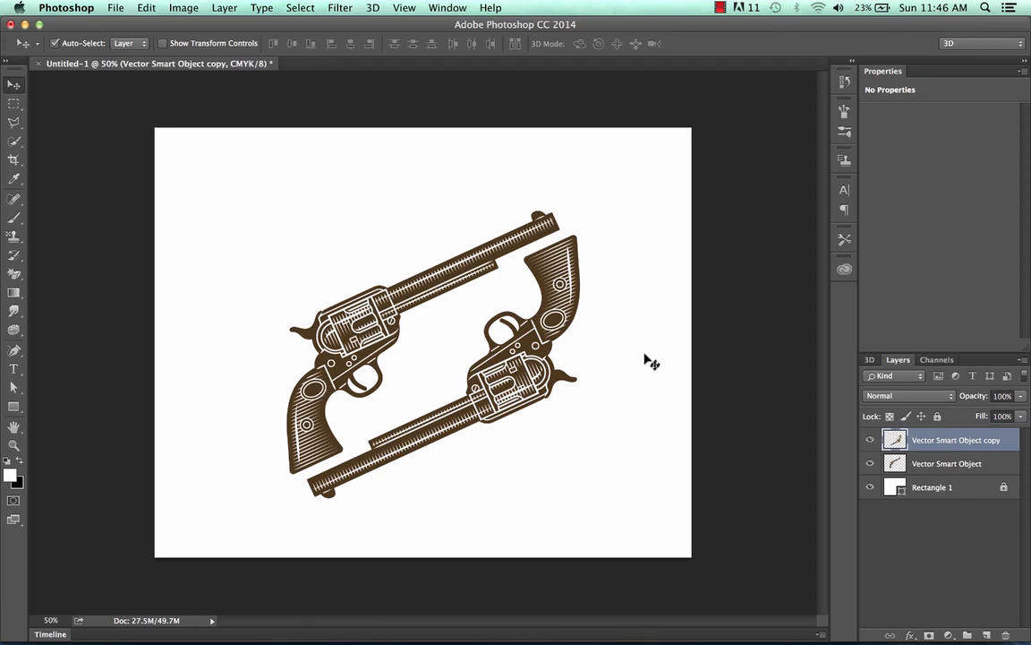
{"action": "key", "text": "Left"}
{"action": "key", "text": "Left"}
{"action": "key", "text": "Left"}
{"action": "key", "text": "Left"}
{"action": "key", "text": "Left"}
{"action": "key", "text": "Left"}
{"action": "key", "text": "Left"}
{"action": "key", "text": "Left"}
{"action": "key", "text": "Left"}
{"action": "key", "text": "Left"}
{"action": "key", "text": "Left"}
{"action": "key", "text": "Left"}
{"action": "key", "text": "Left"}
{"action": "key", "text": "Left"}
{"action": "key", "text": "Down"}
{"action": "key", "text": "Down"}
{"action": "key", "text": "Down"}
{"action": "key", "text": "Down"}
{"action": "key", "text": "Down"}
{"action": "key", "text": "Down"}
{"action": "key", "text": "Down"}
{"action": "key", "text": "Down"}
{"action": "key", "text": "Down"}
{"action": "key", "text": "Down"}
{"action": "key", "text": "Down"}
{"action": "key", "text": "Down"}
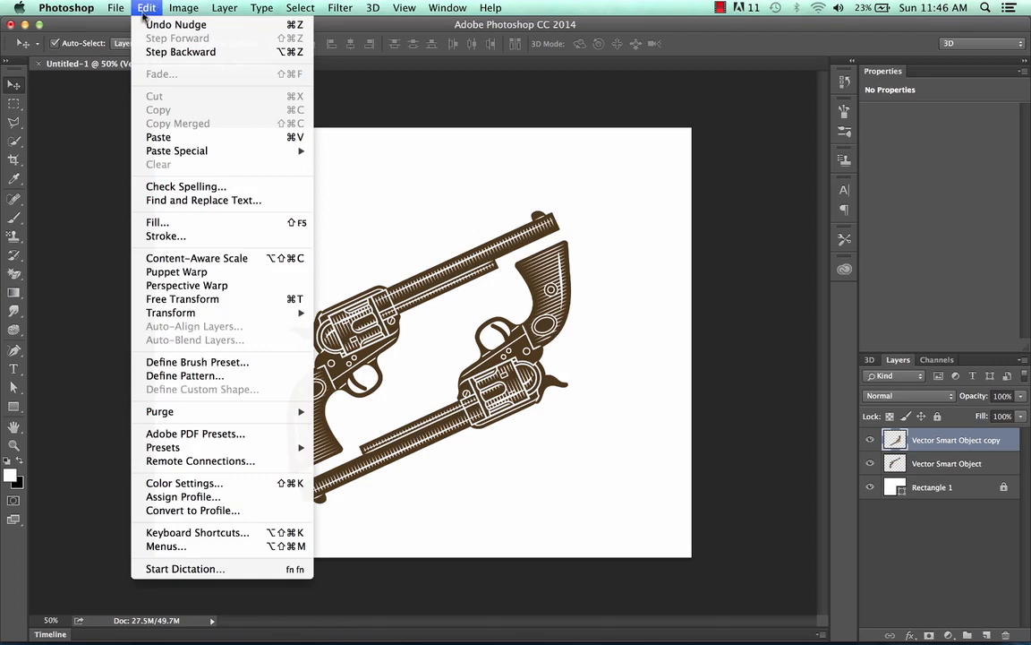
Free-transform the revolver copy, rotating it about 14° and scaling it to about 109% width and 126% height.
{"action": "mouse_move", "coordinate": [204, 314]}
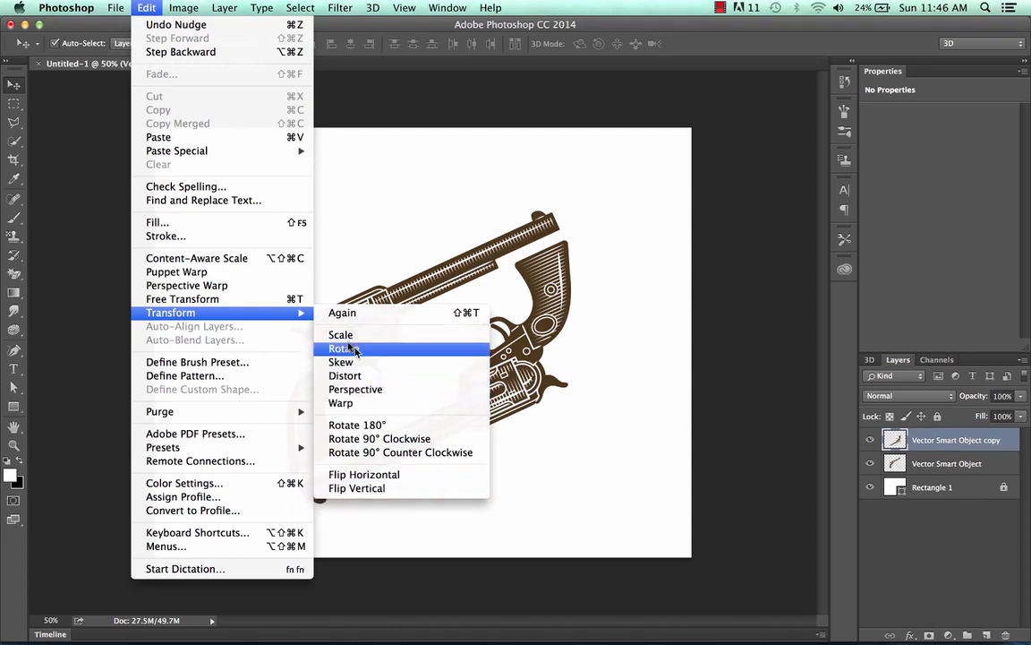
{"action": "left_click", "coordinate": [277, 299]}
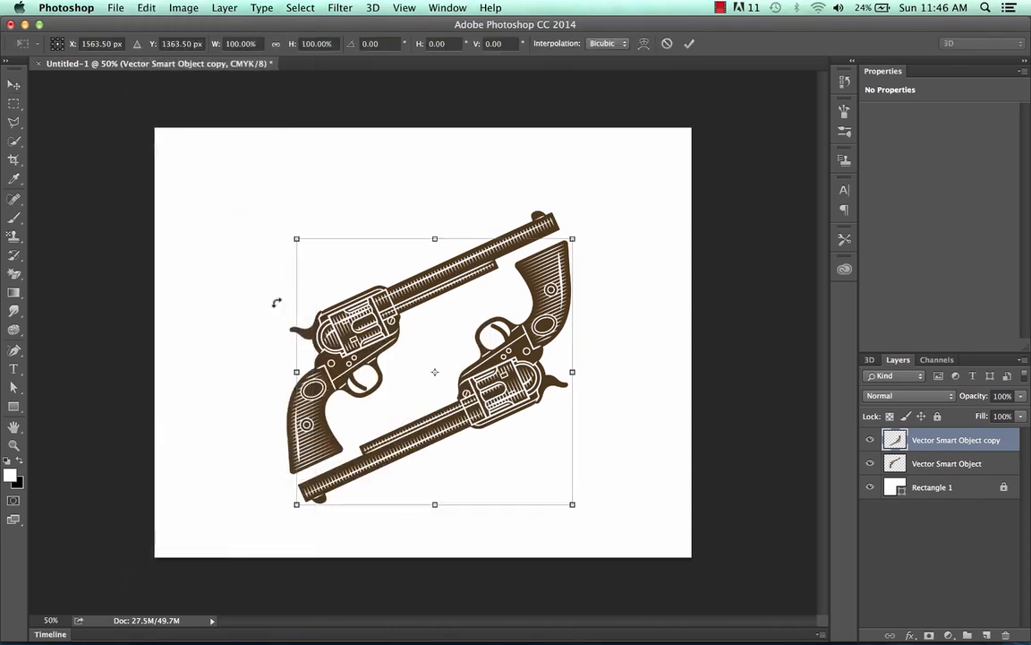
{"action": "left_click_drag", "start_coordinate": [572, 239], "coordinate": [639, 219]}
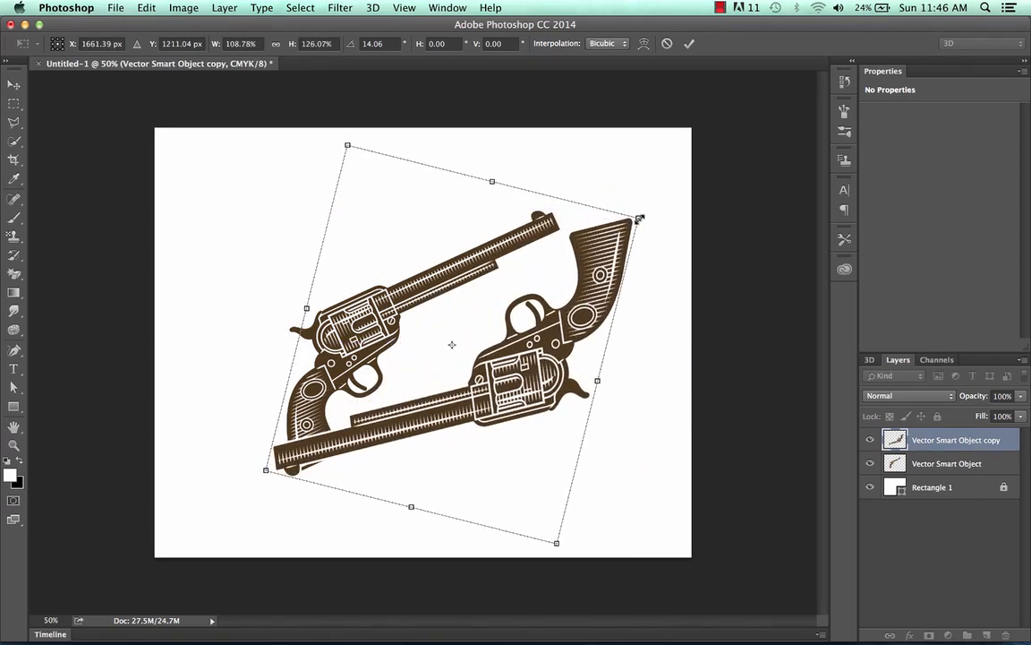